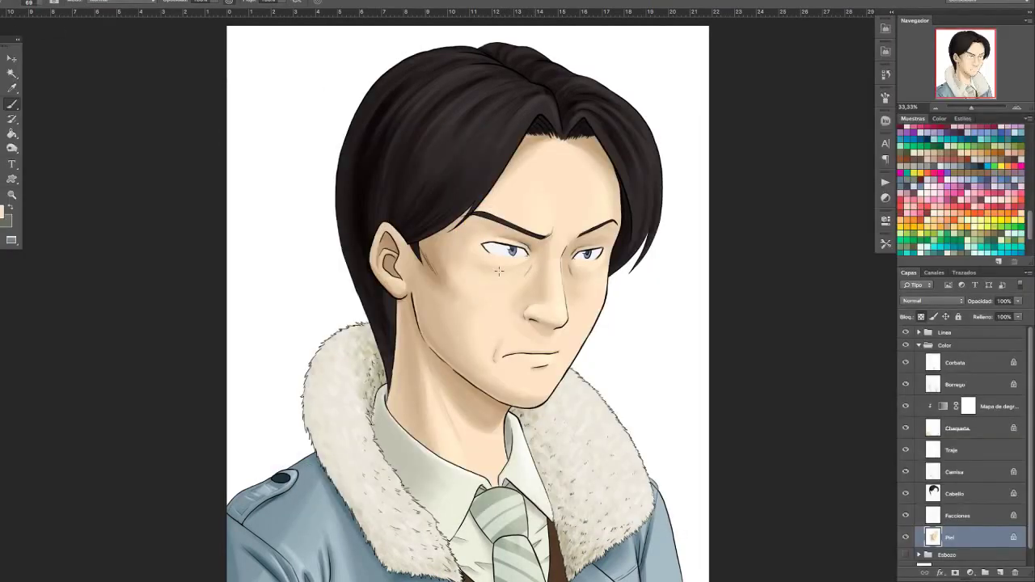
Paint and blend the skin shading on the temple, around the eyes and brows on the Piel layer.
left_click(427, 219, "super")
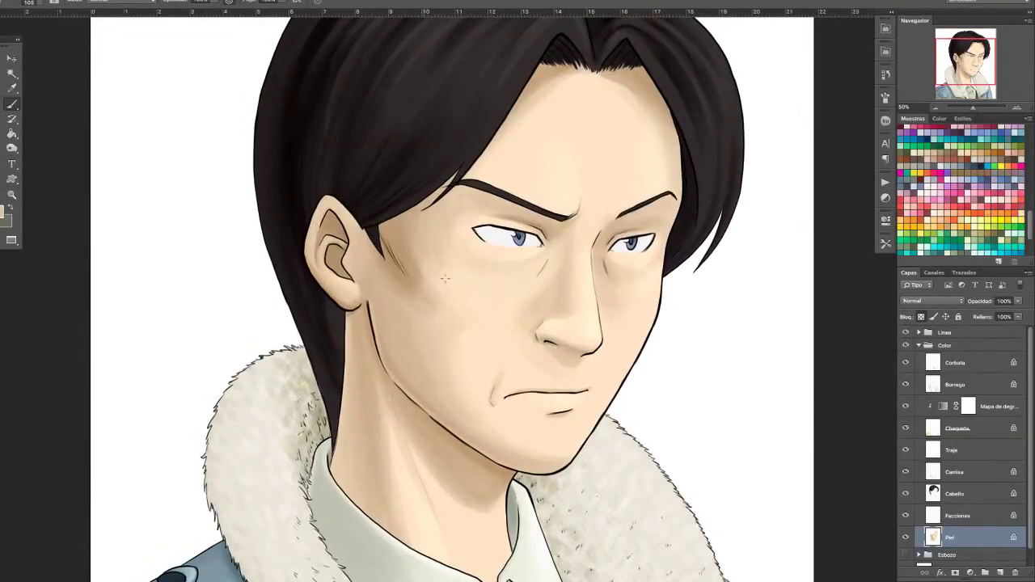
left_click_drag(411, 235, 420, 236)
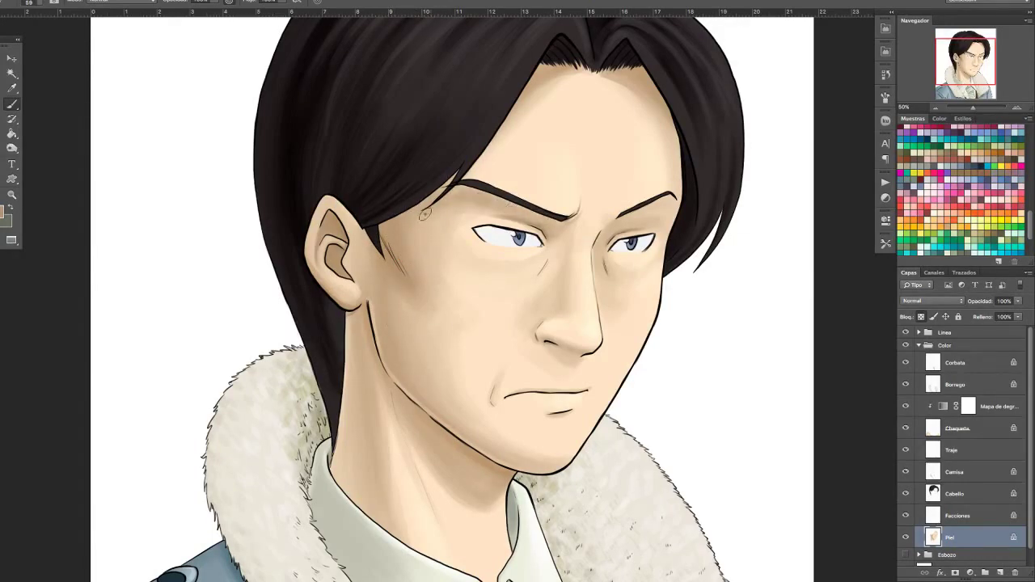
left_click(566, 223, "super")
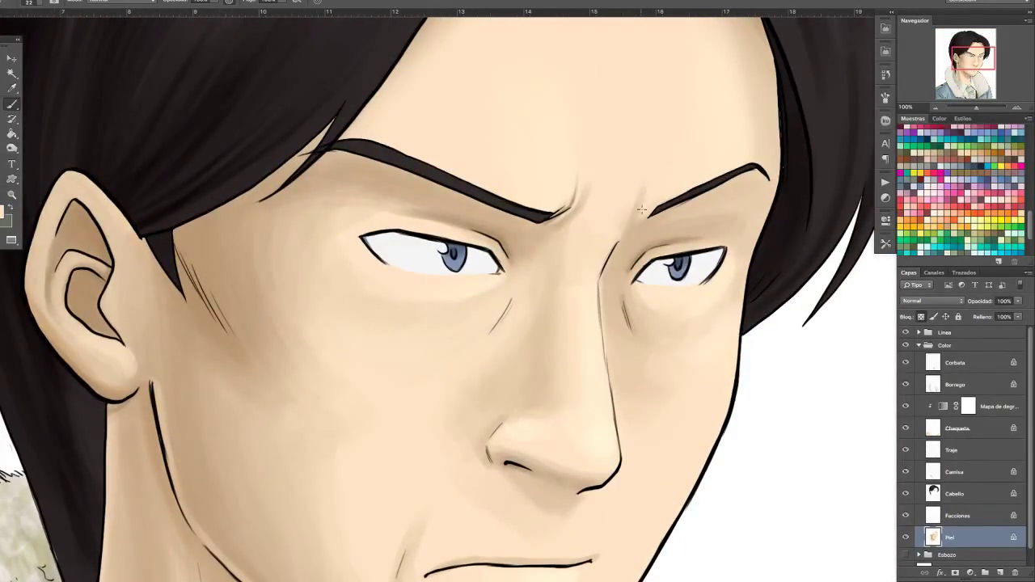
key("super+minus")
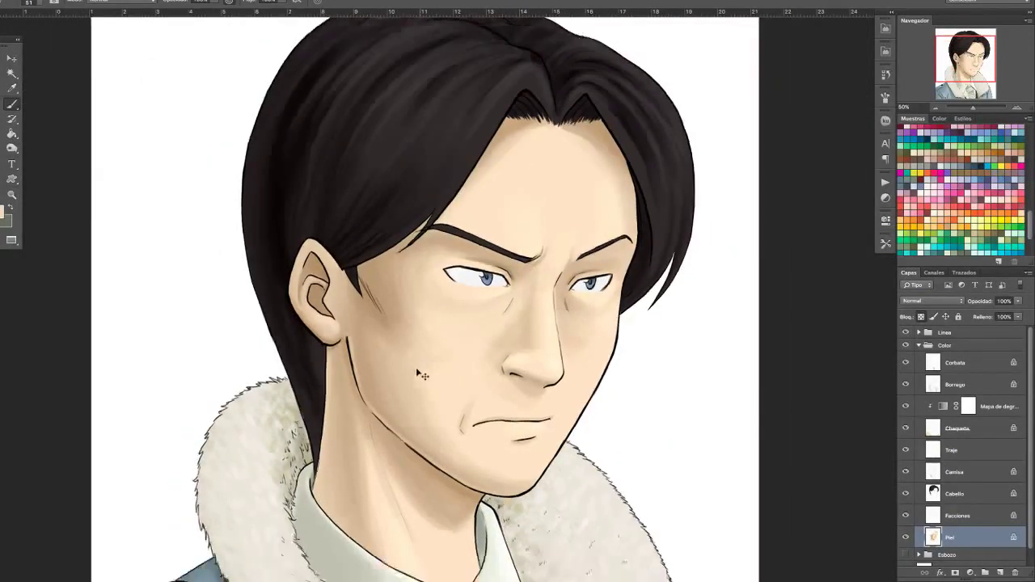
key("super+minus")
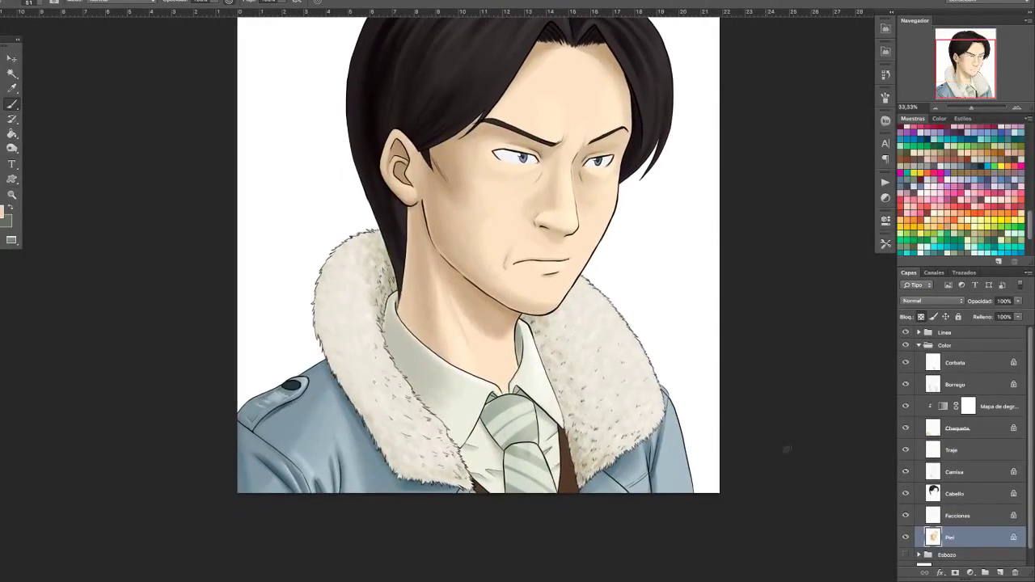
Create a new layer named Sombra between the Línea and Color groups.
key("ctrl+shift+alt+n")
double_click(946, 349)
type("Sombra")
key("Return")
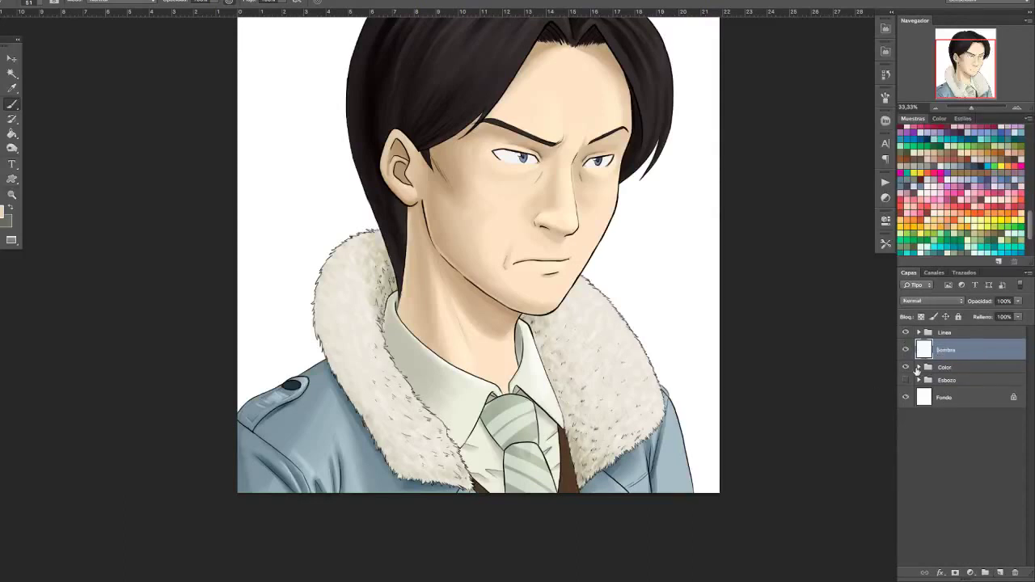
Mask the whole figure to select its silhouette and fill it with solid purple on the Sombra layer.
key("super+minus")
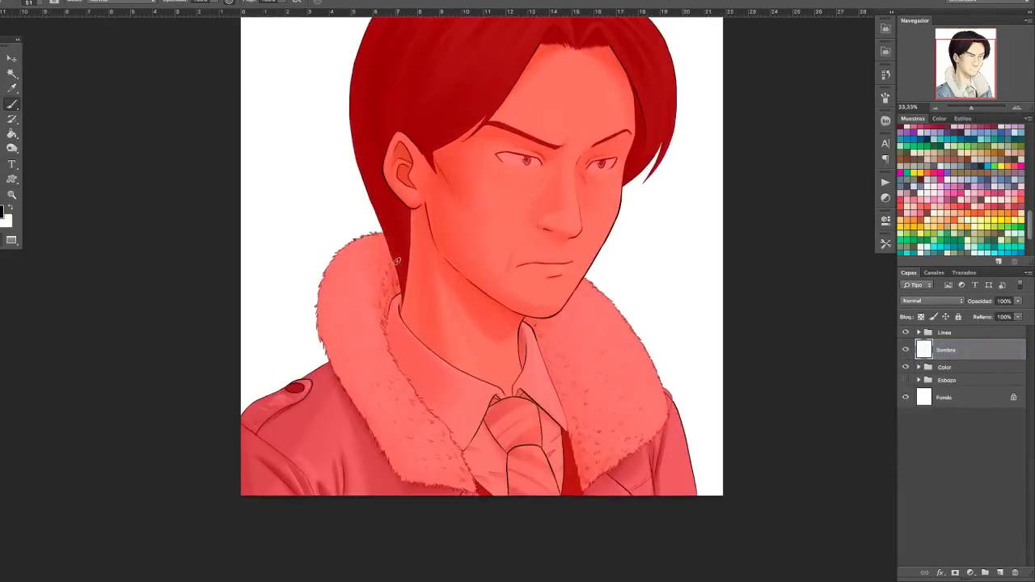
right_click(512, 375, "alt")
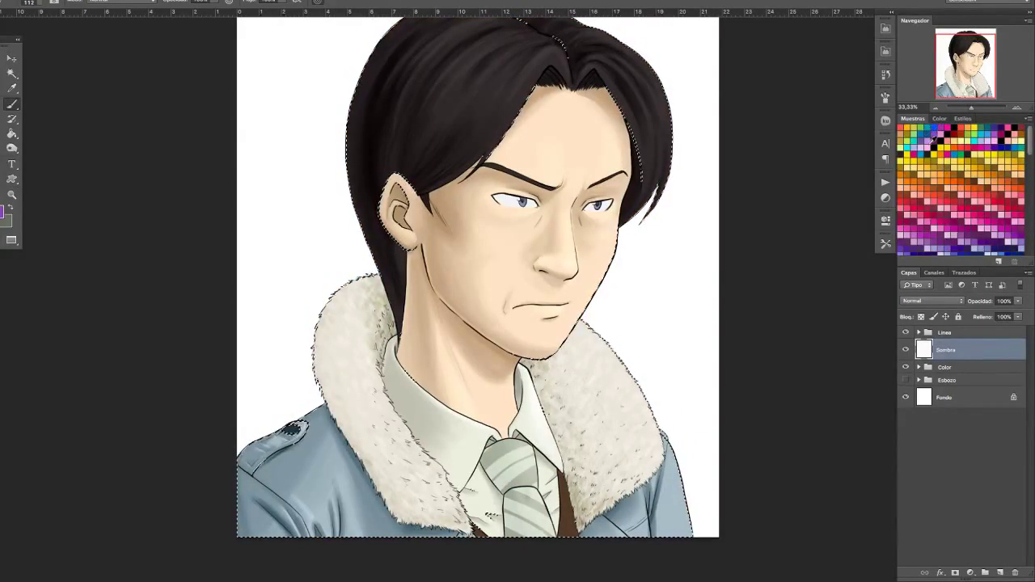
left_click(905, 350)
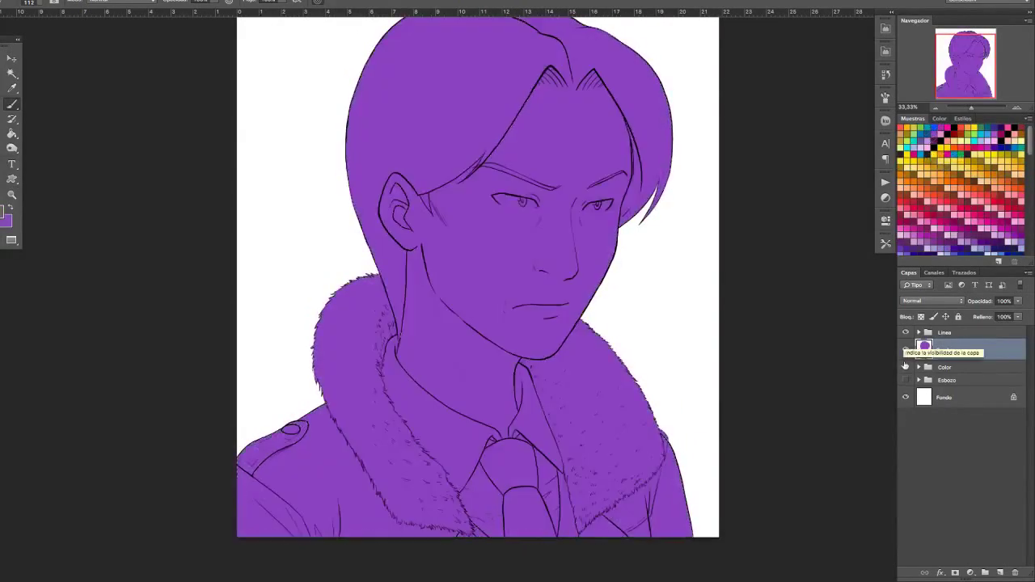
Move the Sombra layer above the Línea group and paint purple over the gaps left inside the silhouette.
mouse_move(930, 349)
left_mouse_down()
mouse_move(929, 363)
mouse_move(930, 331)
left_mouse_up()
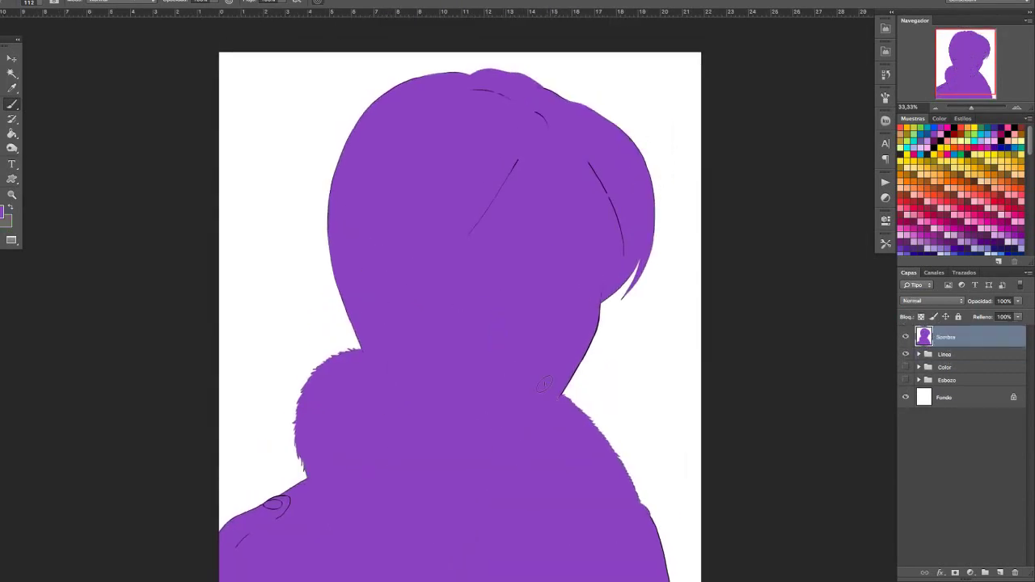
left_click_drag(270, 494, 350, 351)
scroll(517, 420, "up", 5)
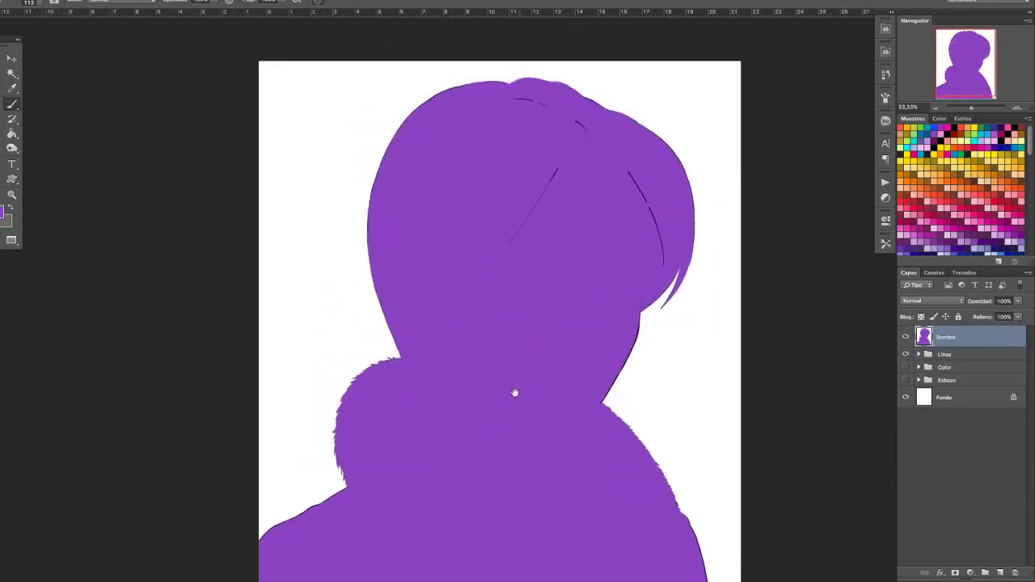
key("ctrl+minus")
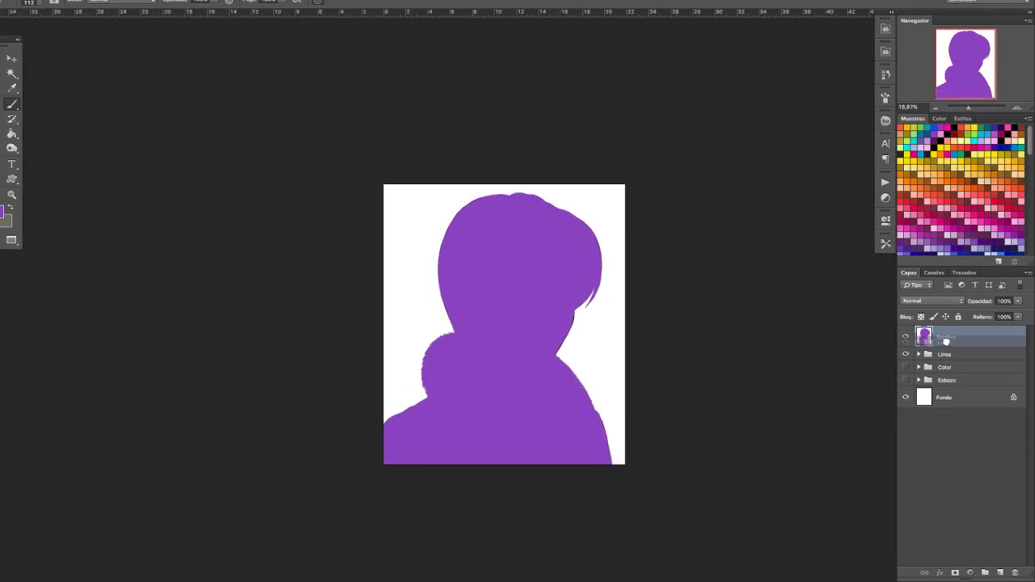
Return the Sombra layer to below the Línea group and set its blend mode to Multiplicar.
left_click_drag(947, 337, 946, 361)
left_click(933, 301)
left_click(930, 334)
key("ctrl+plus")
key("ctrl+plus")
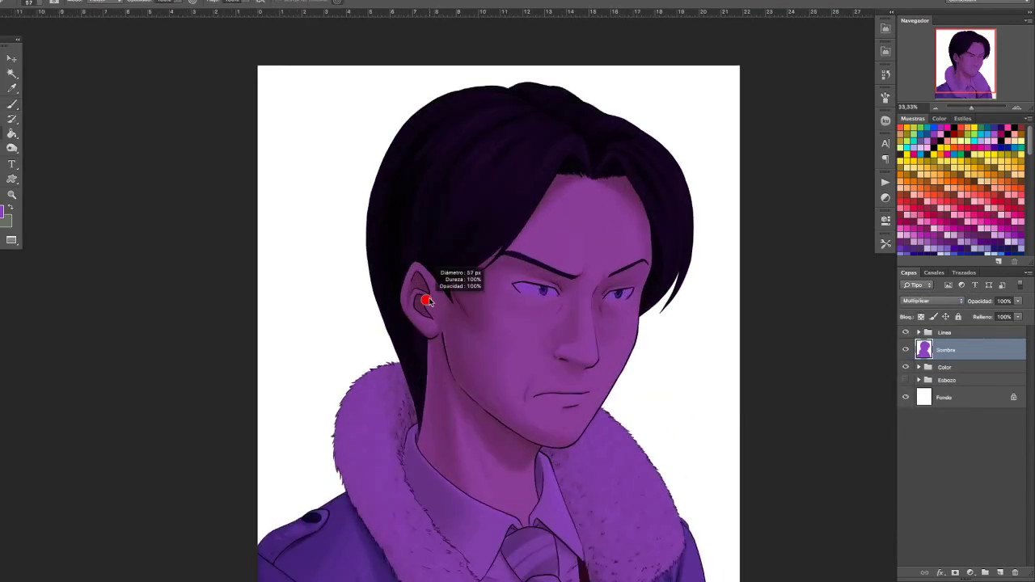
Set the eraser size to 78 px and review its brush tip settings.
key("F5")
key("F5")
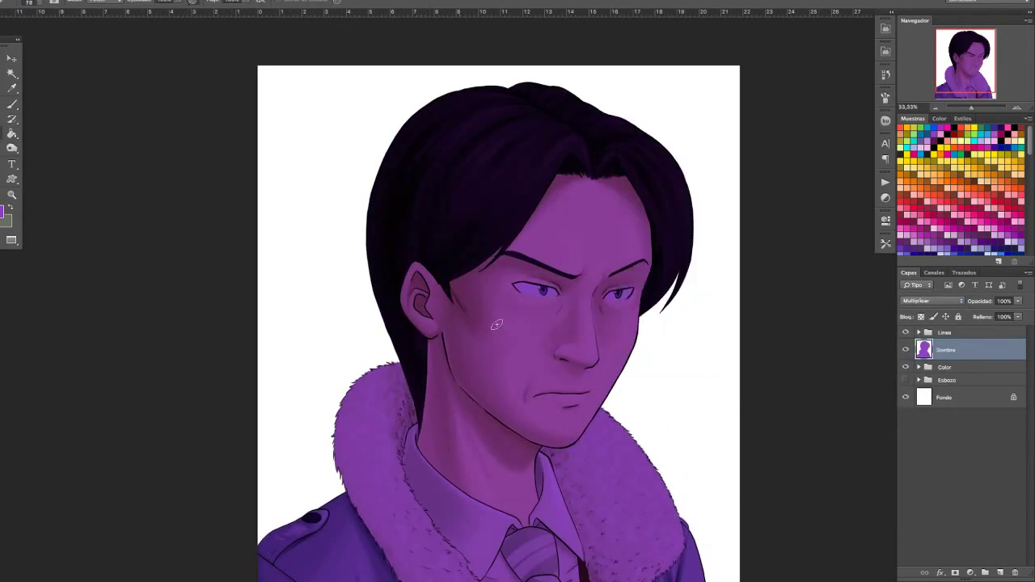
key("F5")
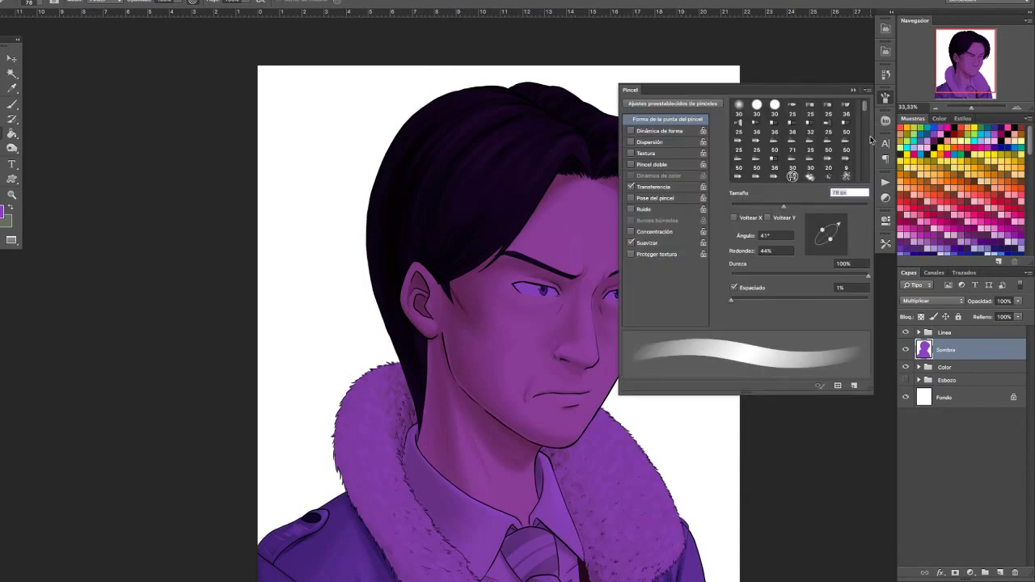
key("F5")
left_click(985, 301)
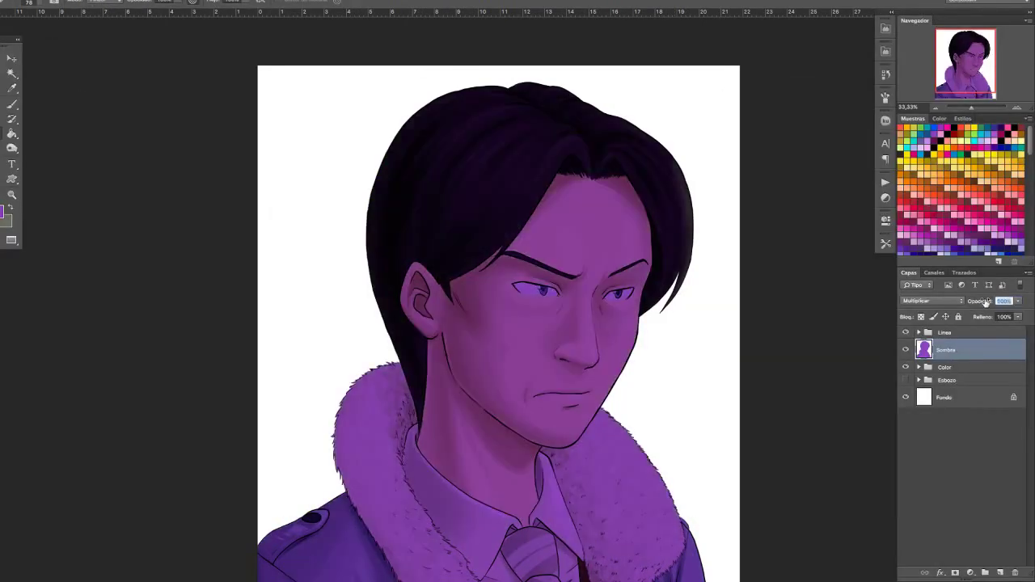
With the Color group hidden and the view mirrored, erase a soft rim light along the hair's outer edge up to the crown.
left_click(906, 367)
left_click_drag(623, 120, 688, 242)
key("ctrl+shift+h")
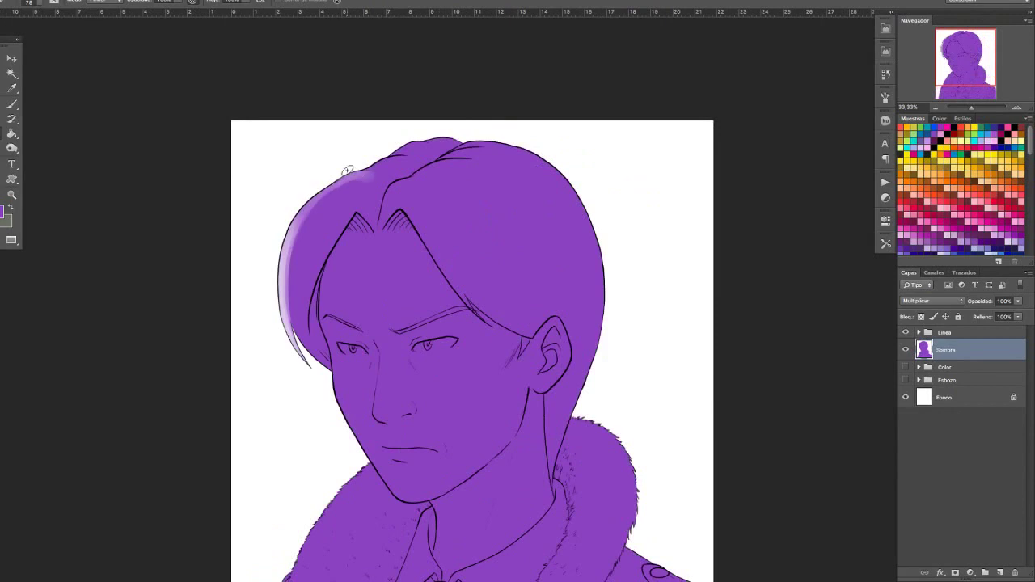
left_click_drag(348, 170, 454, 144)
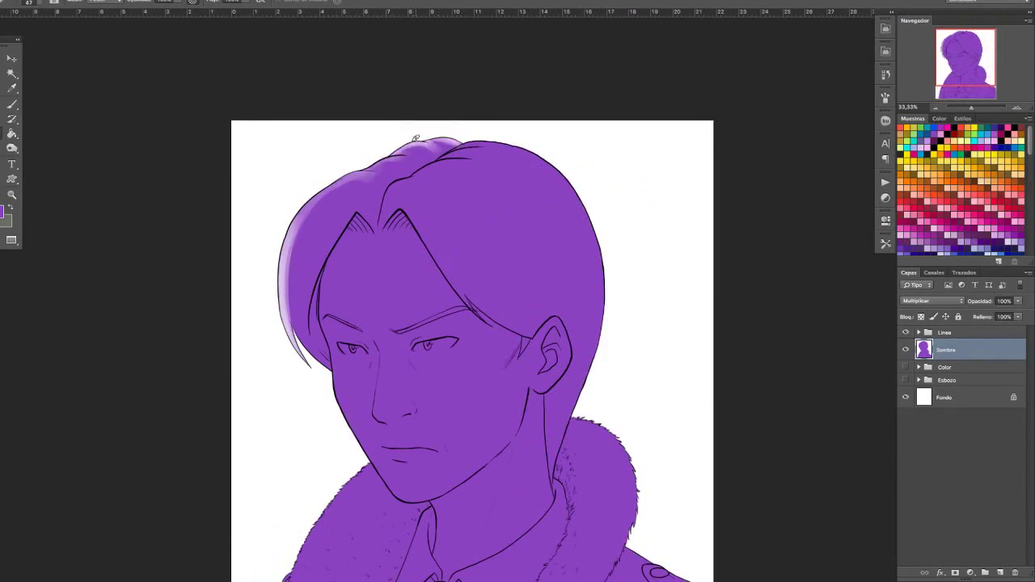
Refine the light strands on the crown locks by alternately erasing and repainting the purple shadow, and extend the rim along the fringe.
key("ctrl+plus")
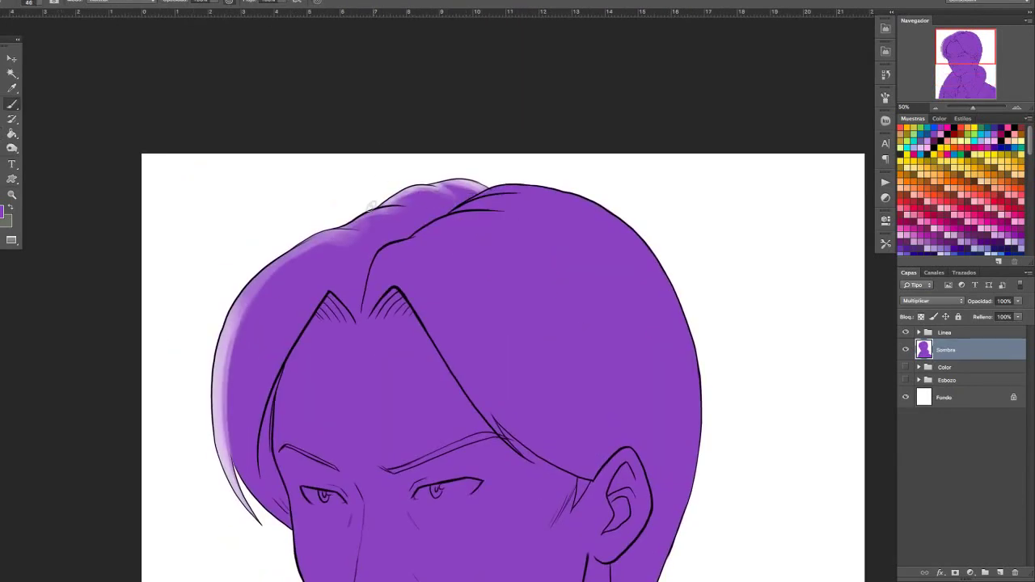
key("o")
mouse_move(431, 192)
left_mouse_down()
mouse_move(477, 184)
mouse_move(404, 194)
mouse_move(434, 189)
mouse_move(374, 211)
mouse_move(465, 188)
mouse_move(433, 203)
mouse_move(381, 188)
left_mouse_up()
key("b")
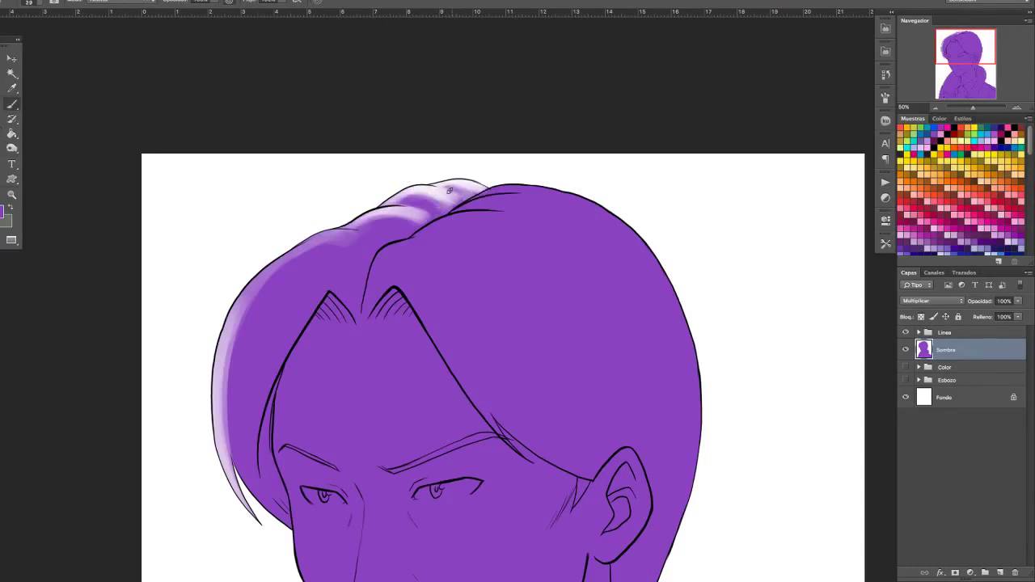
key("o")
left_click_drag(292, 278, 355, 236)
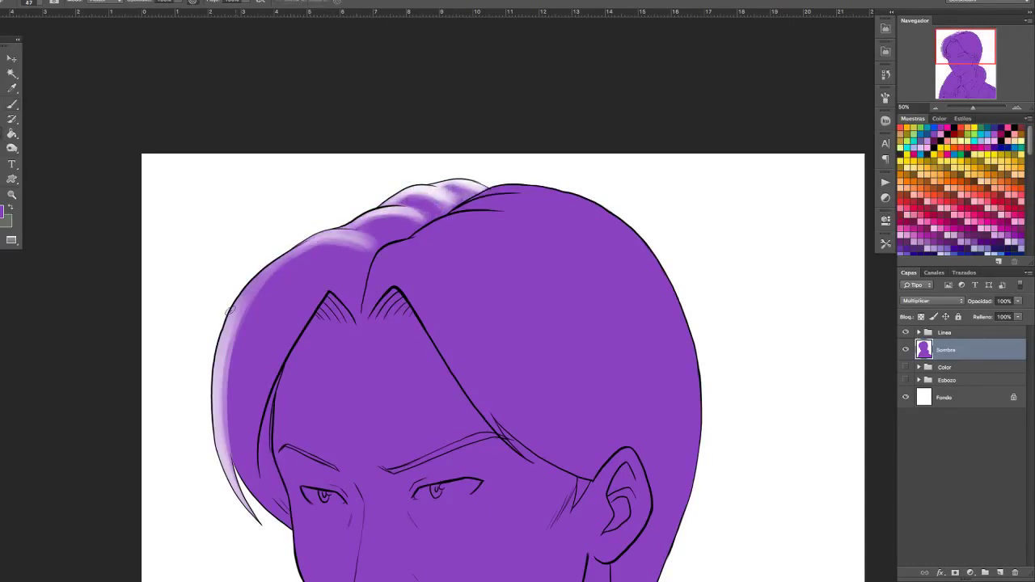
Restore the unmirrored view and lasso the large hair mass on the ear side, following the central parting line.
key("ctrl+alt+h")
mouse_move(696, 250)
left_mouse_down()
mouse_move(780, 437)
mouse_move(728, 263)
mouse_move(536, 329)
mouse_move(465, 231)
mouse_move(583, 172)
left_mouse_up()
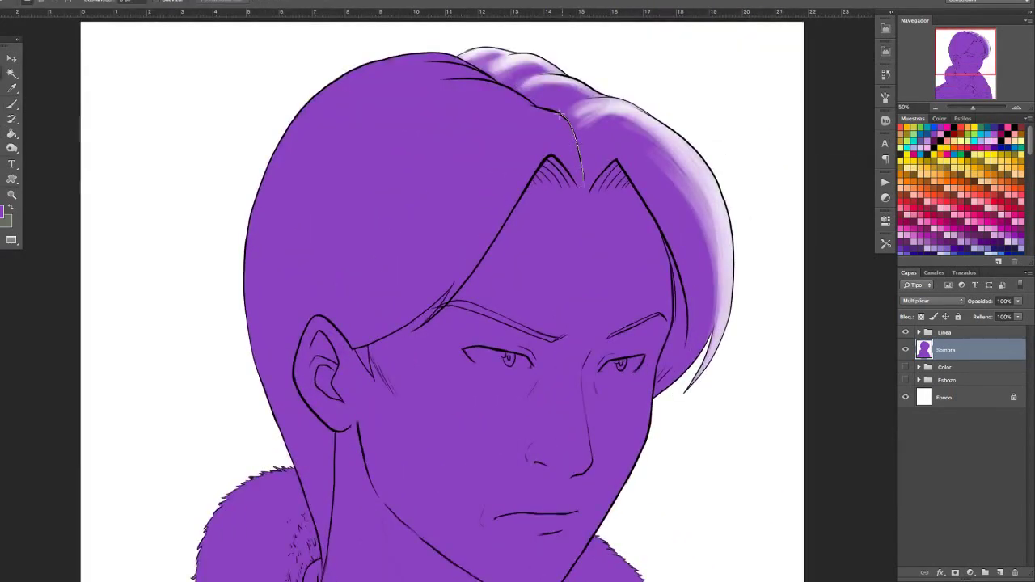
mouse_move(459, 58)
left_mouse_down()
mouse_move(550, 293)
mouse_move(479, 73)
left_mouse_up()
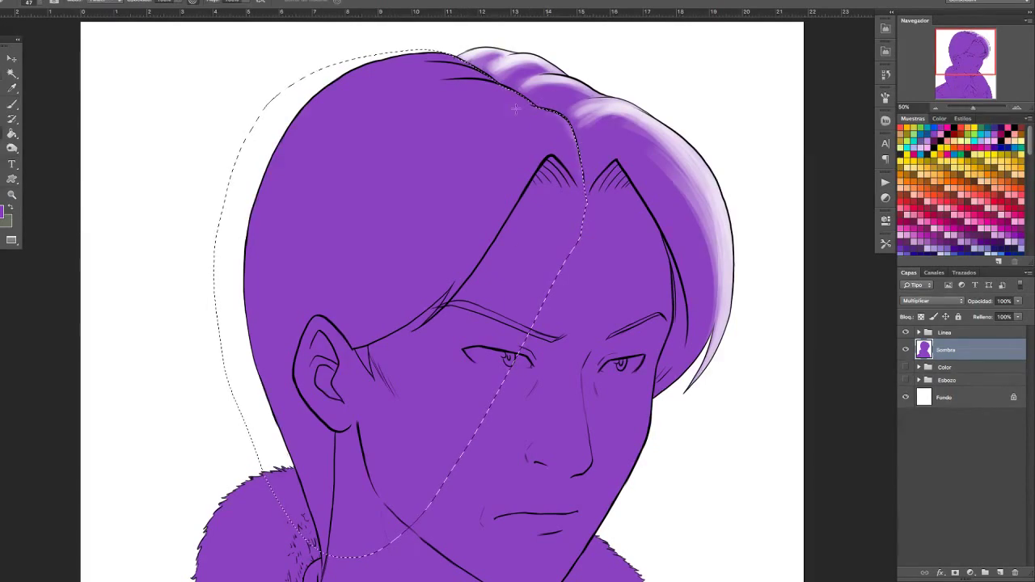
Erase curved highlight strands out from the parting on the ear-side hair mass.
mouse_move(424, 147)
left_mouse_down()
mouse_move(380, 269)
mouse_move(453, 242)
left_mouse_up()
mouse_move(530, 275)
left_mouse_down()
mouse_move(501, 162)
mouse_move(518, 121)
mouse_move(474, 126)
mouse_move(526, 186)
mouse_move(453, 88)
mouse_move(526, 170)
mouse_move(495, 141)
mouse_move(533, 219)
left_mouse_up()
key("b")
key("o")
left_click_drag(453, 85, 517, 145)
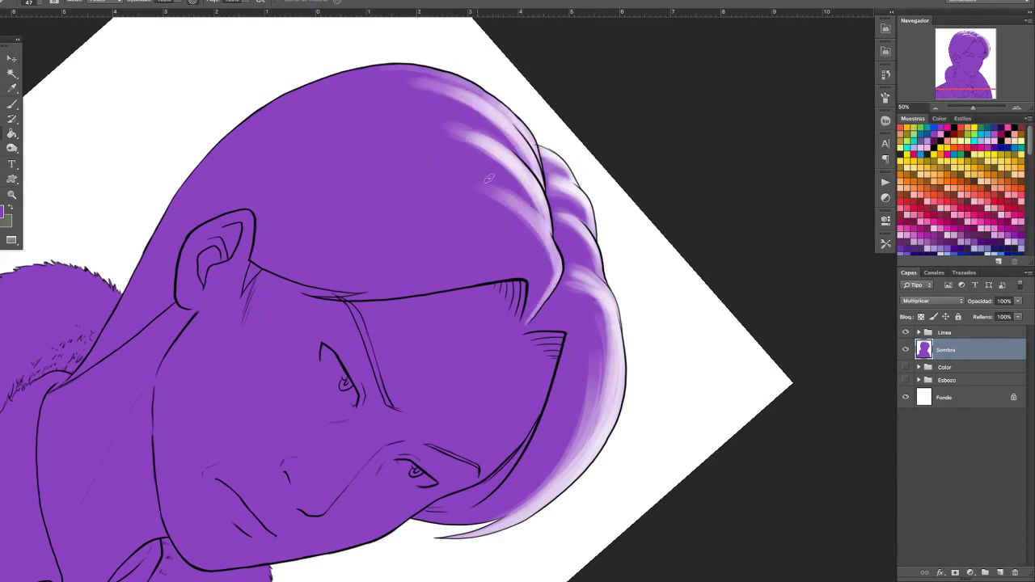
left_click_drag(518, 267, 433, 165)
key("Escape")
key("ctrl+minus")
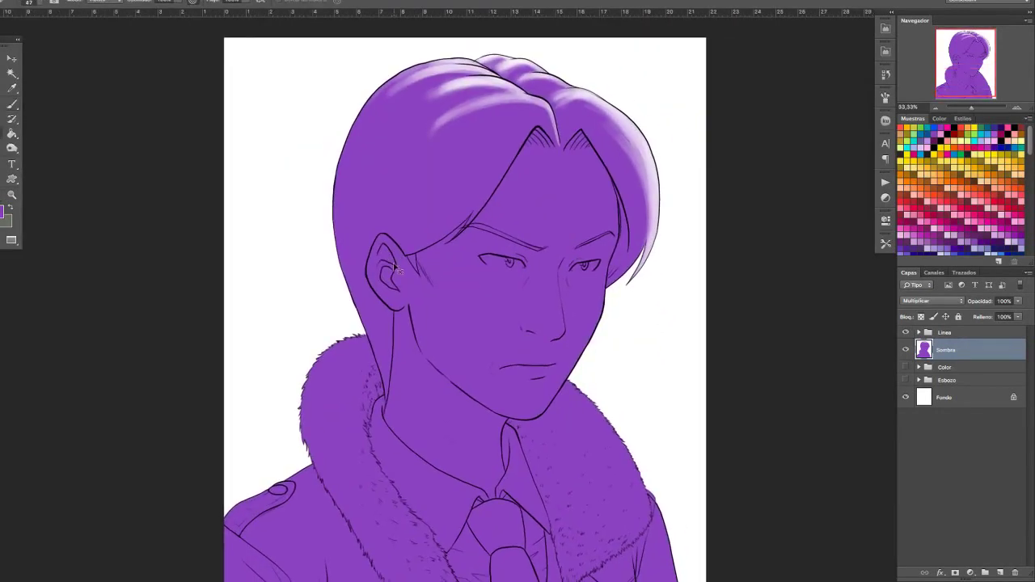
mouse_move(502, 107)
left_mouse_down()
mouse_move(484, 92)
mouse_move(496, 84)
mouse_move(430, 100)
mouse_move(541, 103)
mouse_move(543, 135)
left_mouse_up()
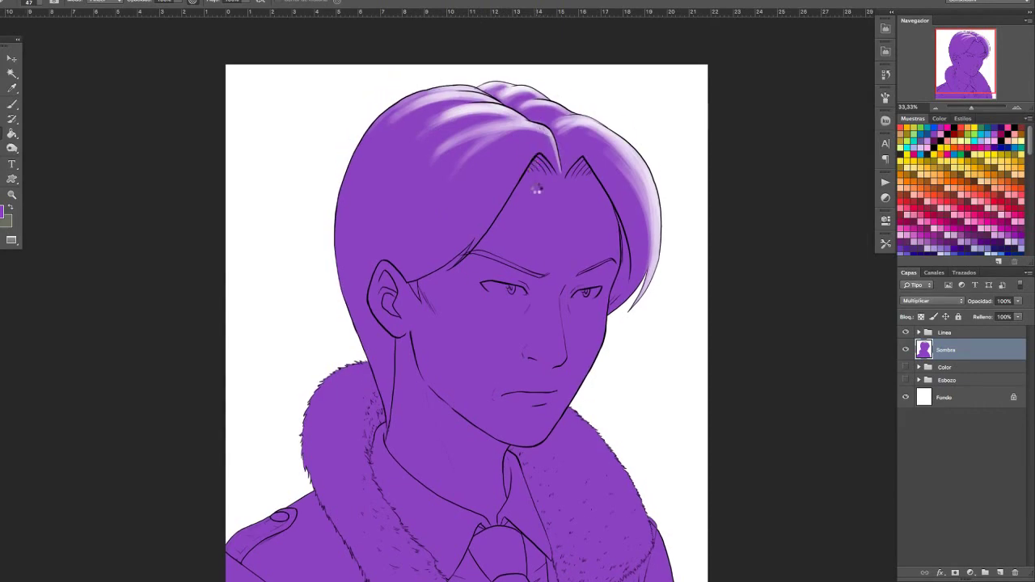
Erase a thin rim light along the far contour of the face, from the forehead past the eye to the chin.
key("ctrl+plus")
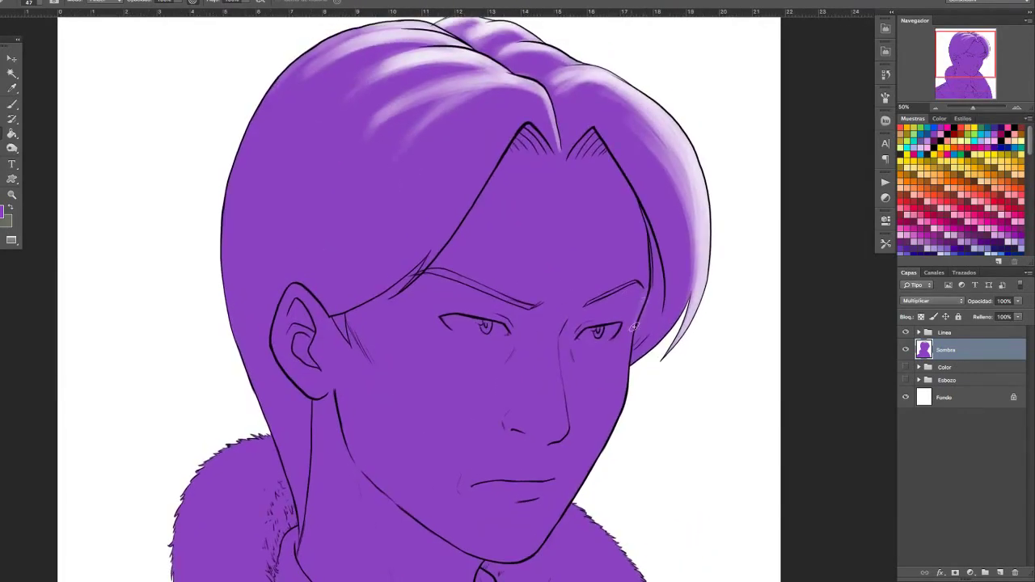
left_click_drag(564, 245, 501, 194)
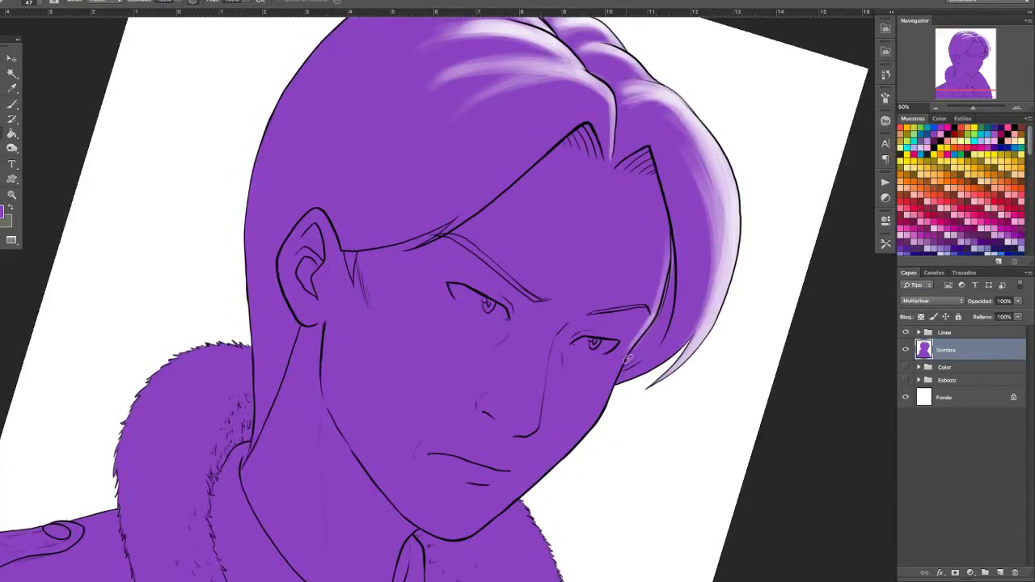
key("Escape")
left_click_drag(570, 296, 573, 235)
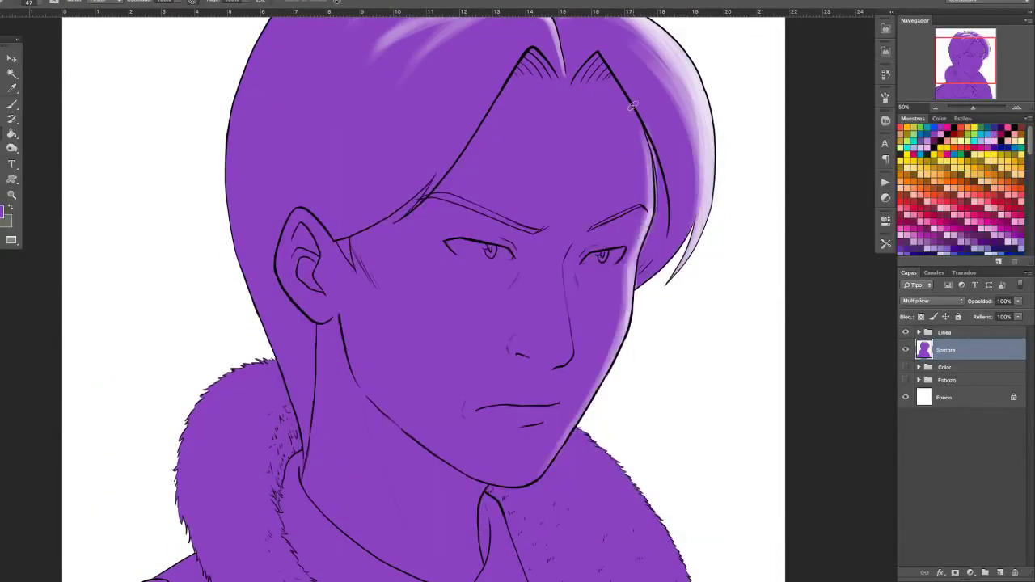
left_click_drag(636, 173, 647, 173)
Repaint the purple shadow on the hair strands beside the far temple.
key("b")
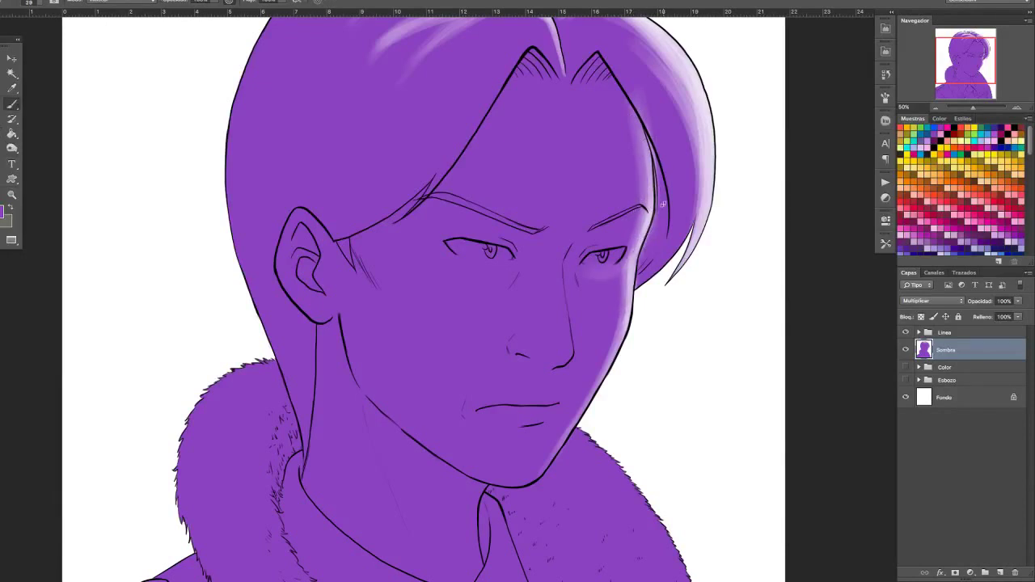
left_click_drag(657, 153, 658, 196)
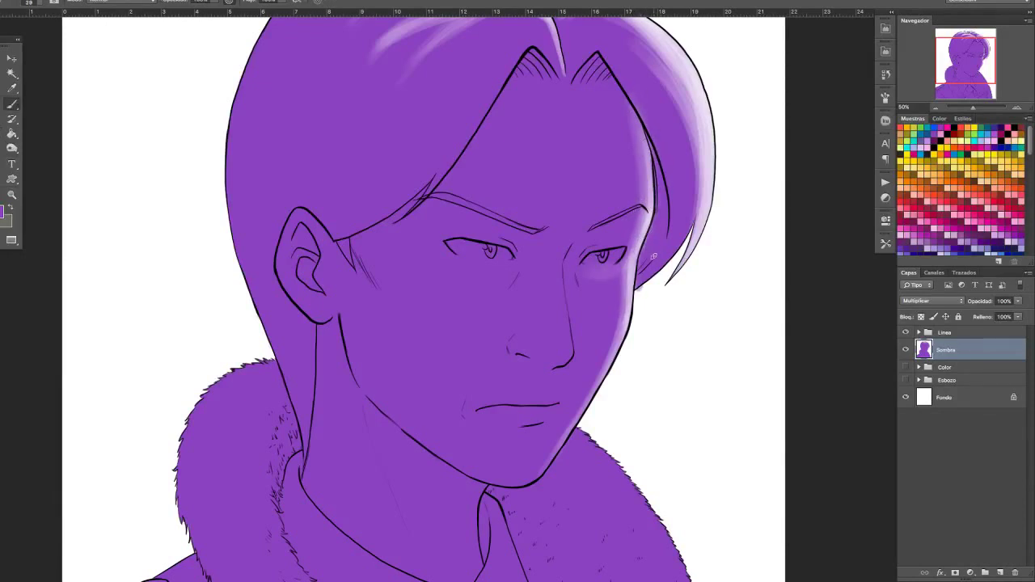
key("e")
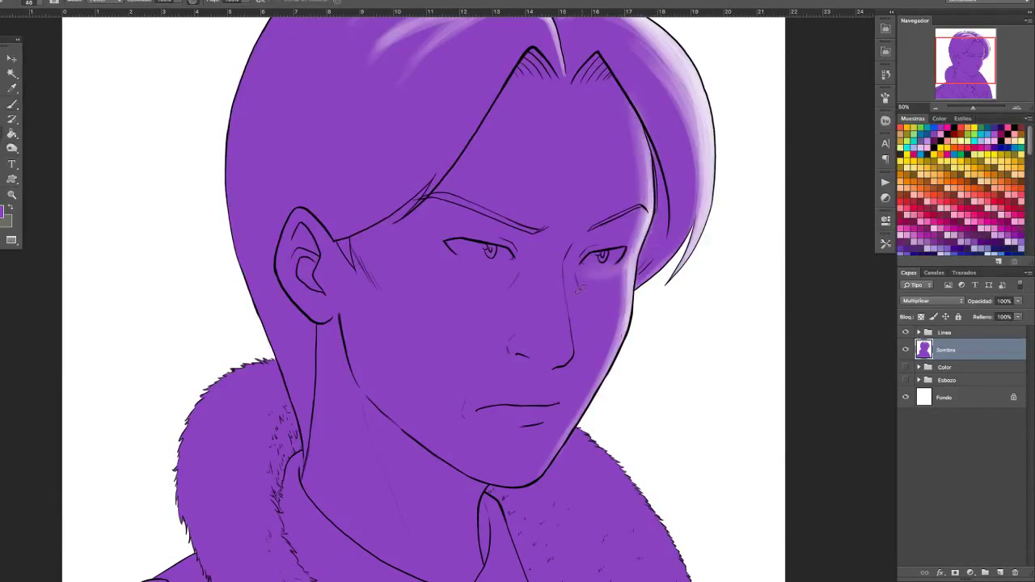
Lasso the nose area, following the bridge line closely down around the tip.
key("ctrl+plus")
left_click_drag(581, 274, 560, 395)
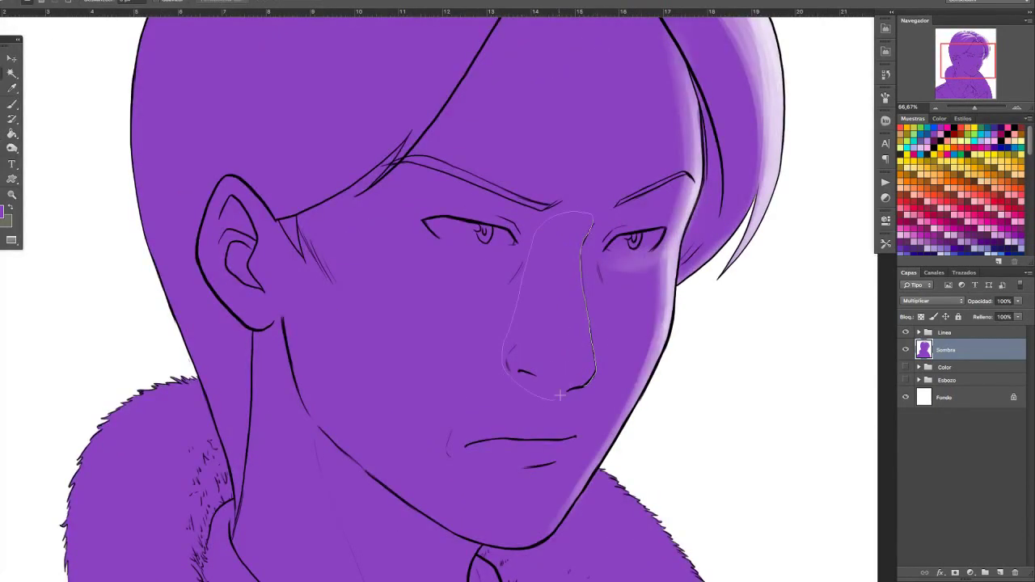
key("alt+BackSpace")
key("ctrl+d")
key("ctrl+plus")
key("ctrl+plus")
mouse_move(688, 134)
left_mouse_down()
mouse_move(656, 198)
mouse_move(671, 376)
left_mouse_up()
key("alt+BackSpace")
key("ctrl+d")
key("q")
key("ctrl+minus")
key("ctrl+minus")
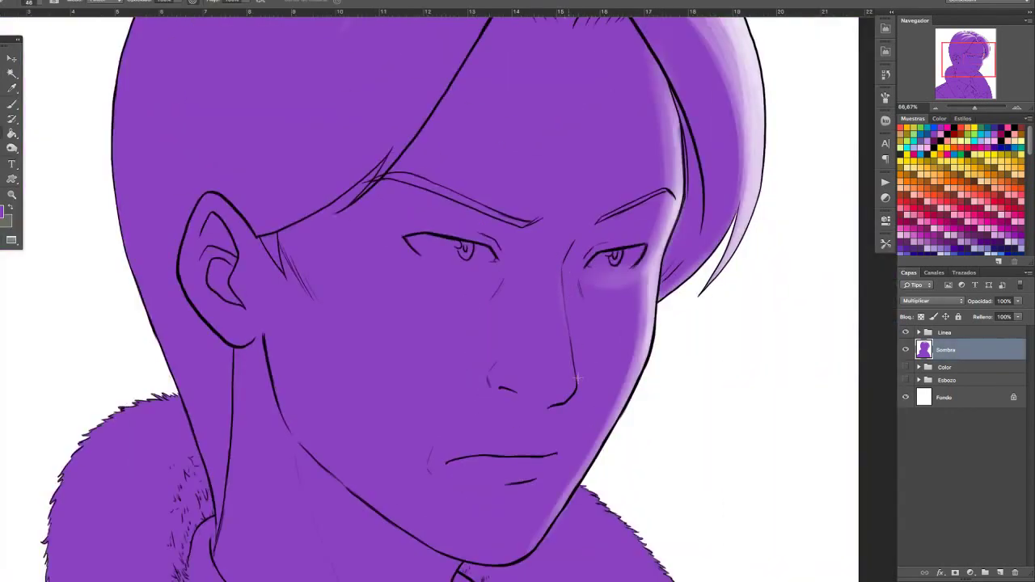
Erase a soft highlight down the nose bridge to the tip, working partly in a mirrored view.
mouse_move(564, 262)
left_mouse_down()
mouse_move(571, 331)
mouse_move(549, 411)
mouse_move(567, 263)
mouse_move(565, 376)
left_mouse_up()
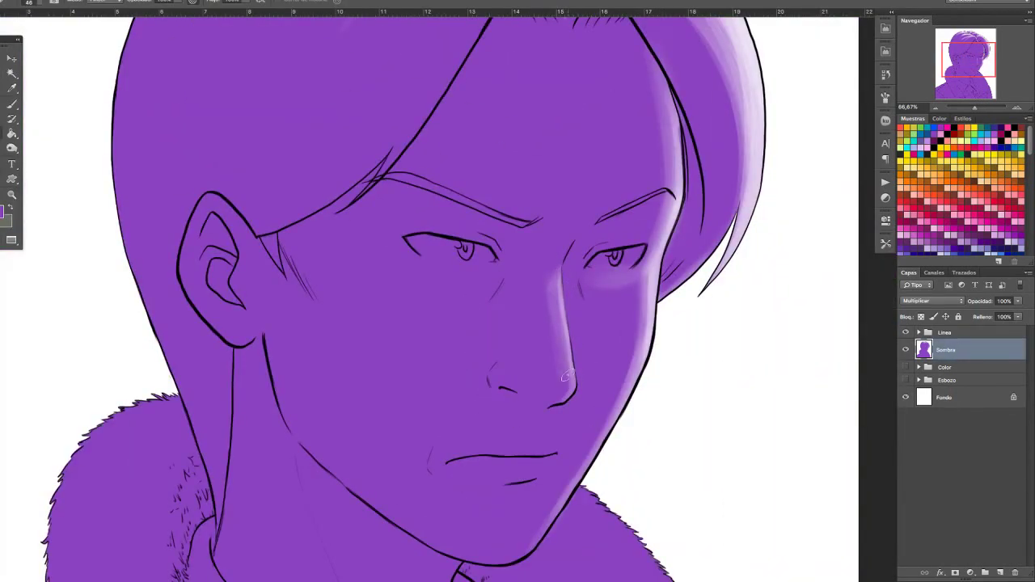
key("ctrl+shift+h")
left_click_drag(194, 273, 184, 384)
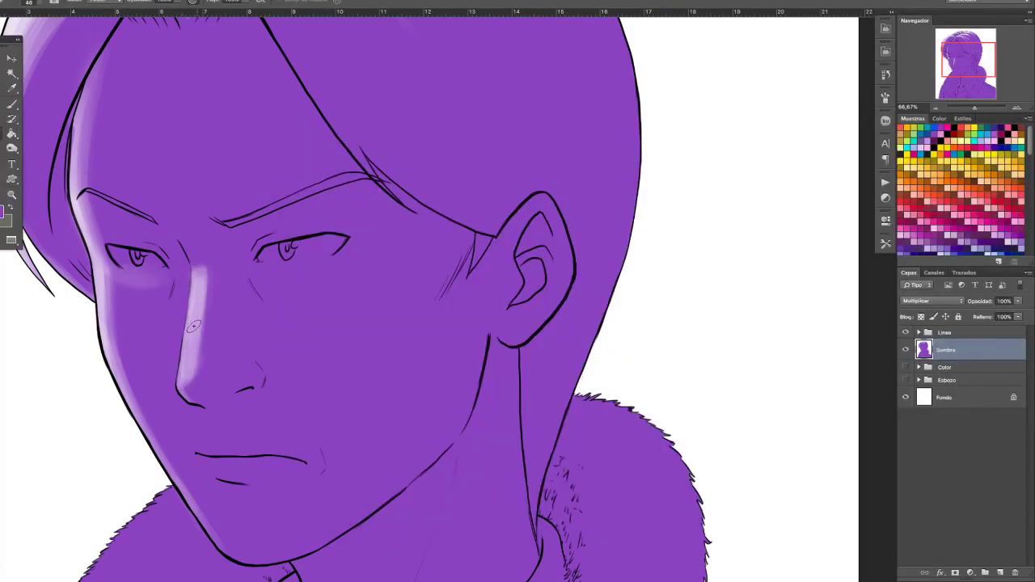
key("ctrl+shift+h")
mouse_move(561, 375)
left_mouse_down()
mouse_move(543, 250)
mouse_move(553, 272)
mouse_move(555, 368)
left_mouse_up()
Show the Color group and erase shadow around the nostril, along the nose bridge, under the far eye and at the far temple.
scroll(543, 248, "down", 1)
key("b")
mouse_move(494, 362)
left_mouse_down()
mouse_move(521, 357)
mouse_move(570, 374)
mouse_move(551, 306)
left_mouse_up()
key("r")
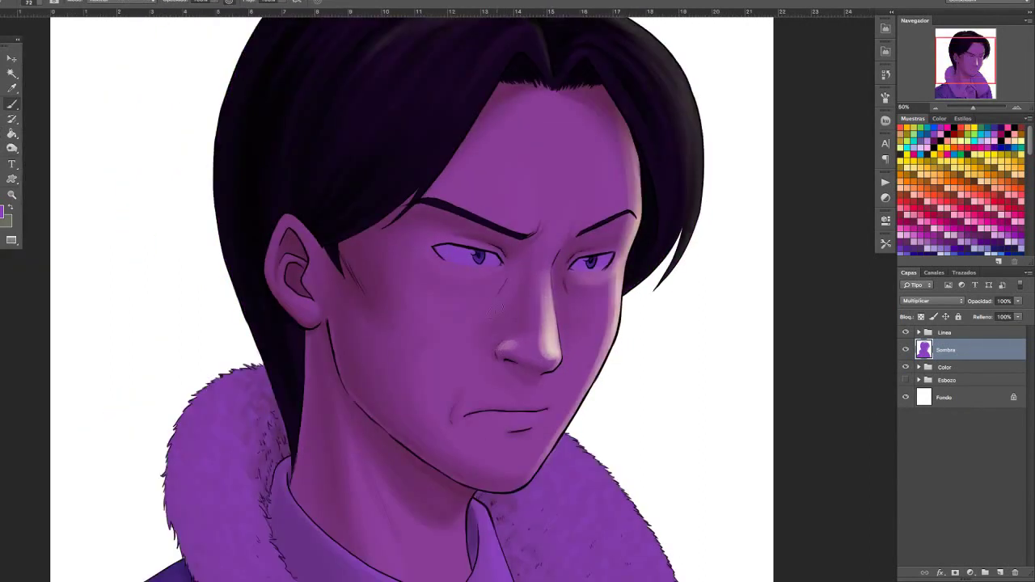
key("o")
left_click_drag(501, 343, 550, 356)
left_click_drag(540, 271, 543, 344)
left_click_drag(582, 275, 634, 218)
left_click_drag(631, 134, 636, 200)
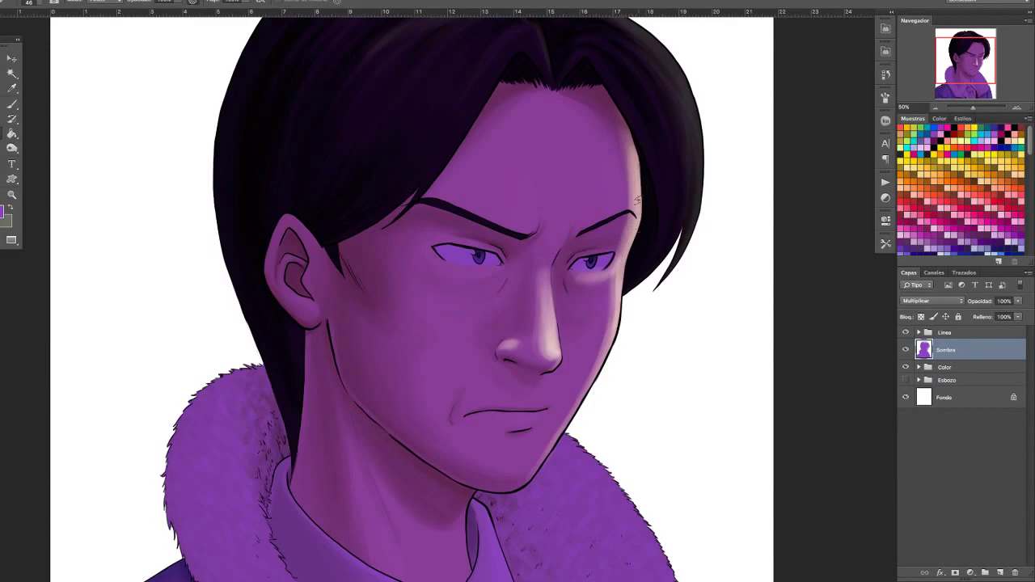
Lower the Sombra layer's opacity to 50% and erase soft light around the far eye.
left_click_drag(980, 301, 964, 301)
key("b")
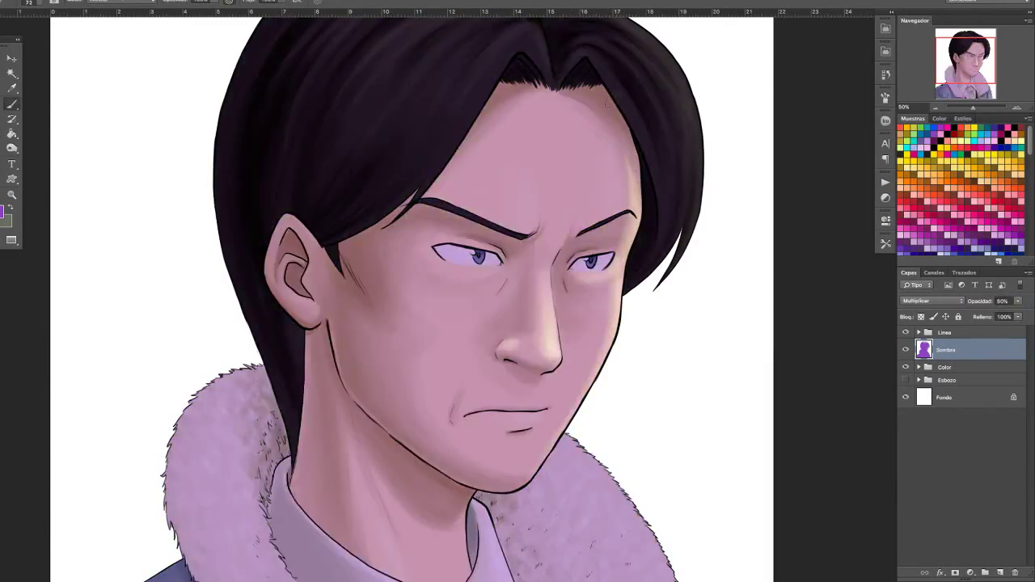
key("o")
left_click_drag(599, 257, 629, 249)
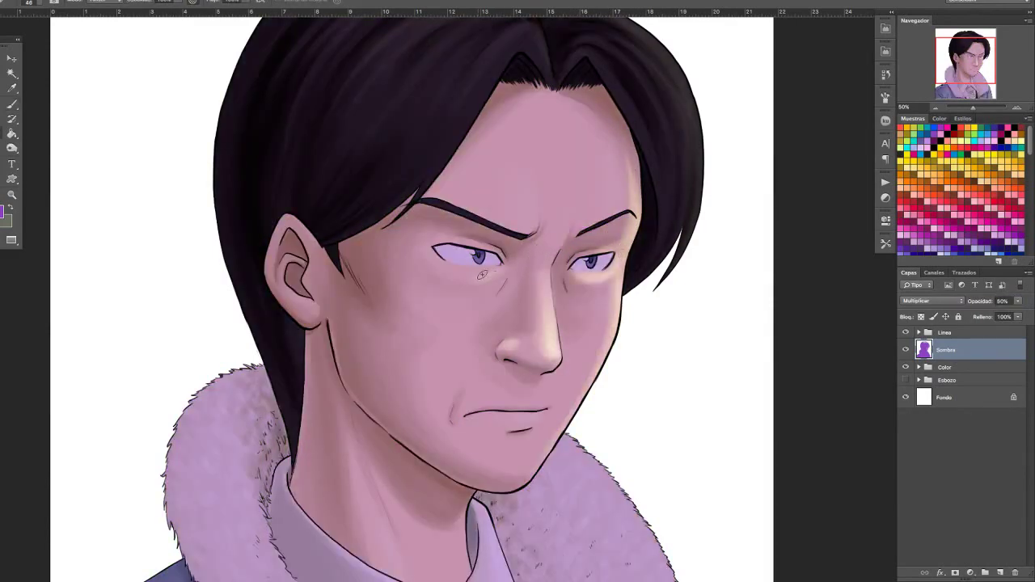
Erase a light patch on the near cheek below the eye and retouch its edge beside the nose.
mouse_move(481, 275)
left_mouse_down()
mouse_move(456, 288)
mouse_move(475, 317)
mouse_move(500, 281)
mouse_move(477, 284)
mouse_move(518, 230)
mouse_move(466, 314)
mouse_move(460, 276)
mouse_move(484, 312)
mouse_move(453, 301)
mouse_move(461, 332)
left_mouse_up()
key("b")
key("o")
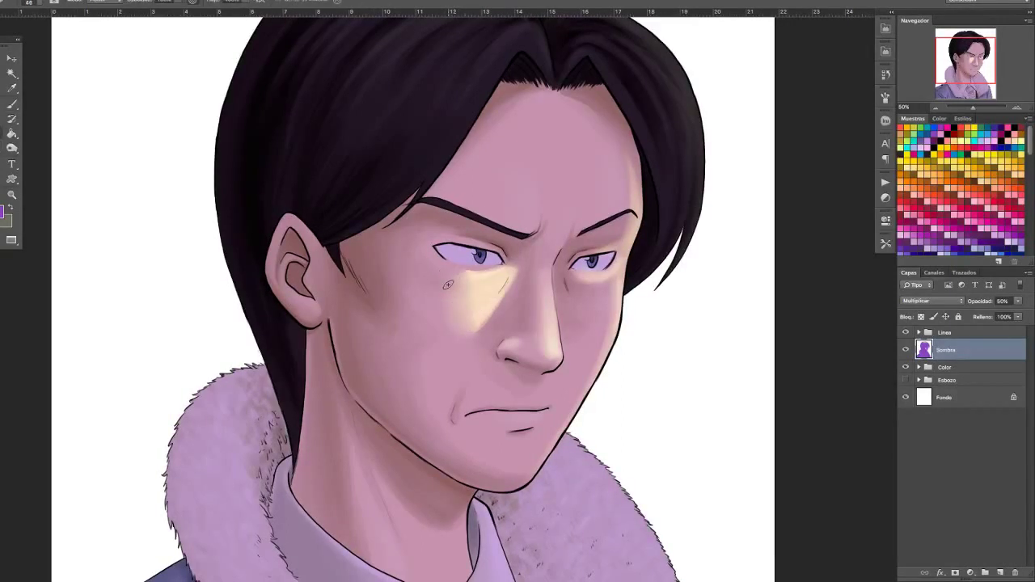
key("b")
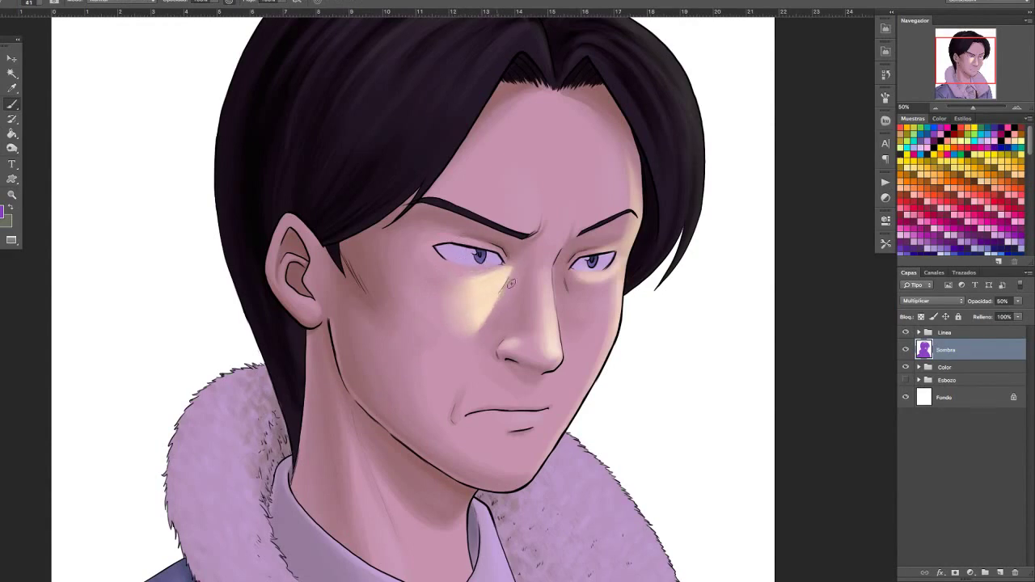
left_click_drag(506, 305, 490, 328)
Erase light along the far fur collar's outer edge and above the near brow, softening the cheek patch.
key("ctrl+minus")
key("ctrl+minus")
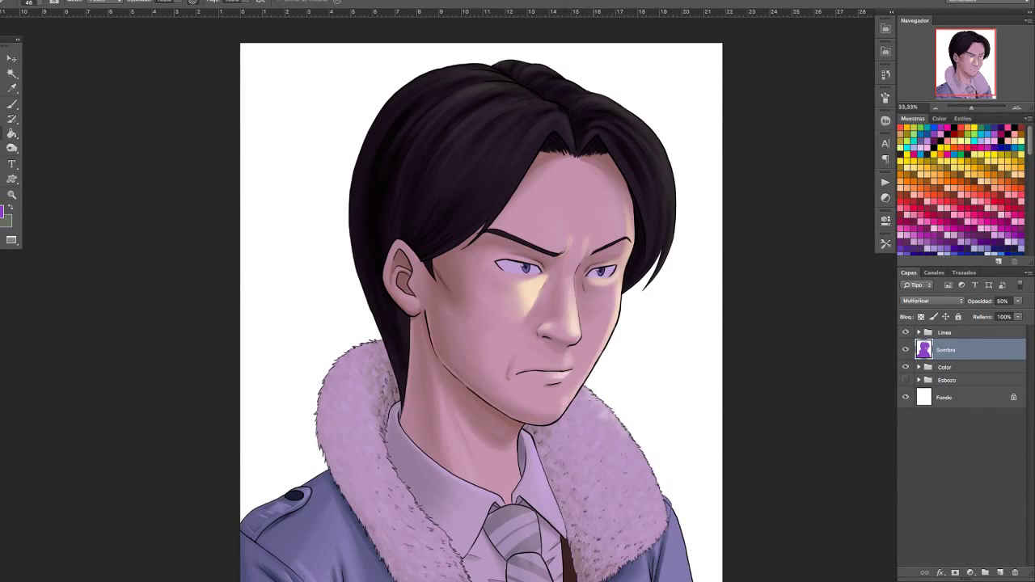
left_click_drag(661, 518, 635, 455)
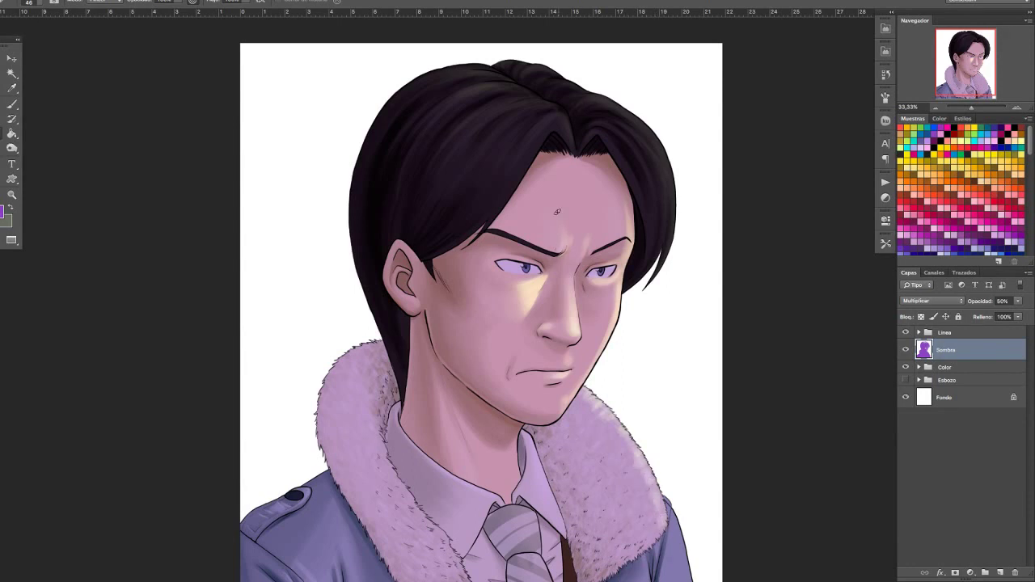
key("b")
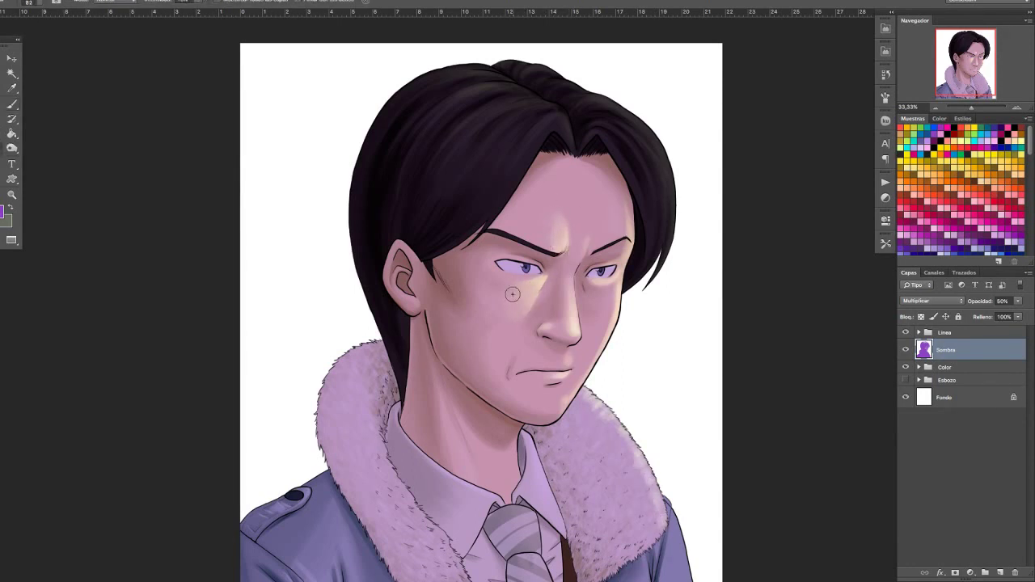
left_click_drag(549, 263, 517, 231)
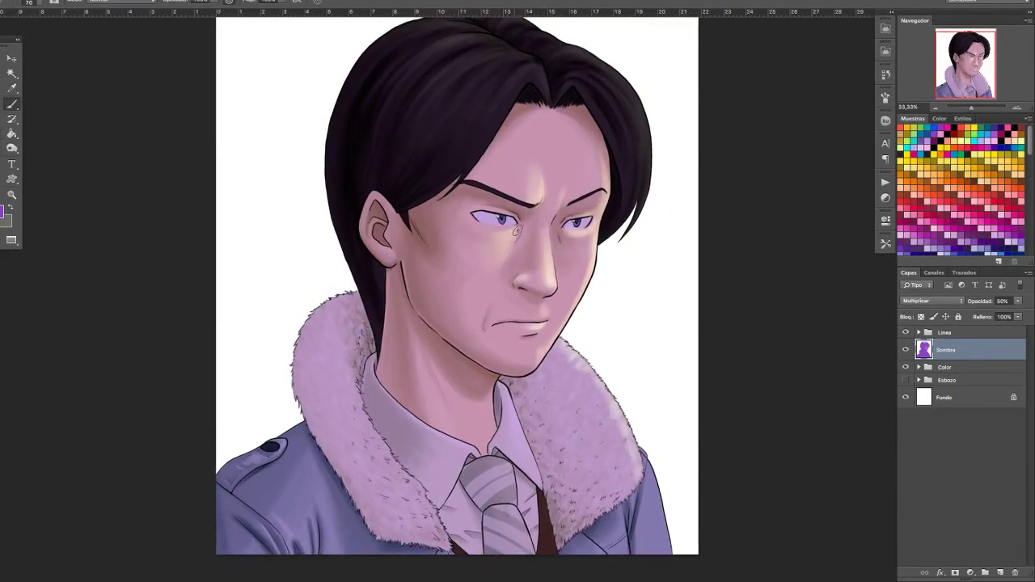
Set the Sombra layer's opacity to 30% and erase a rim light along the jacket's far shoulder edge.
type("30")
key("Return")
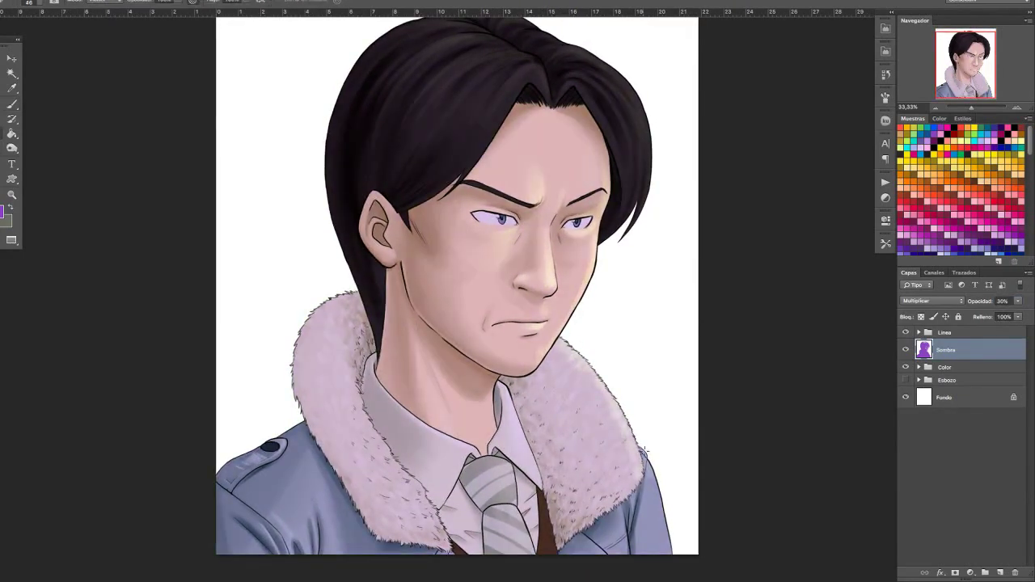
left_click_drag(644, 450, 667, 547)
scroll(511, 348, "down", 3)
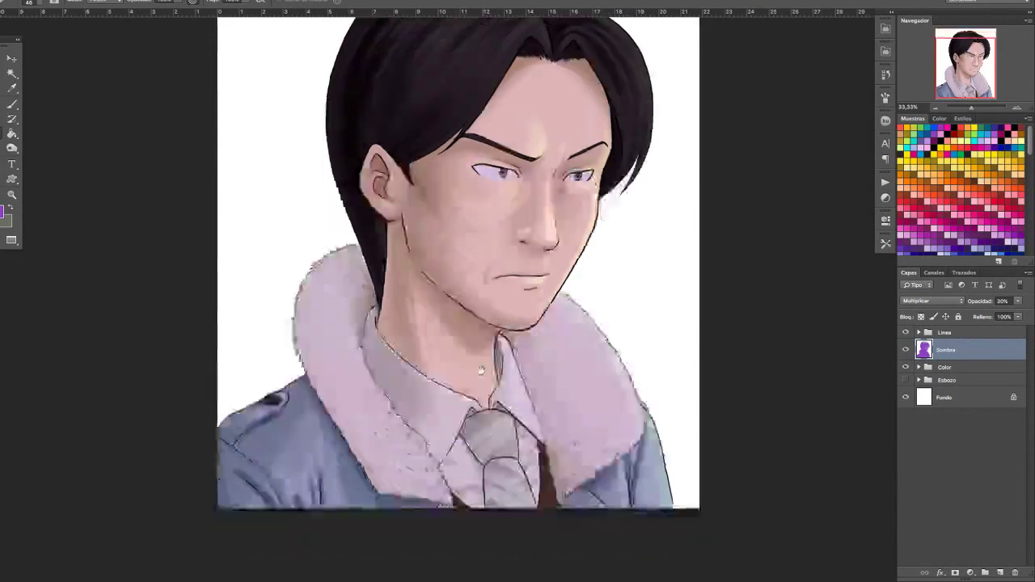
Erase highlights on the shirt collar, neck and tie, continuing in a mirrored view.
key("b")
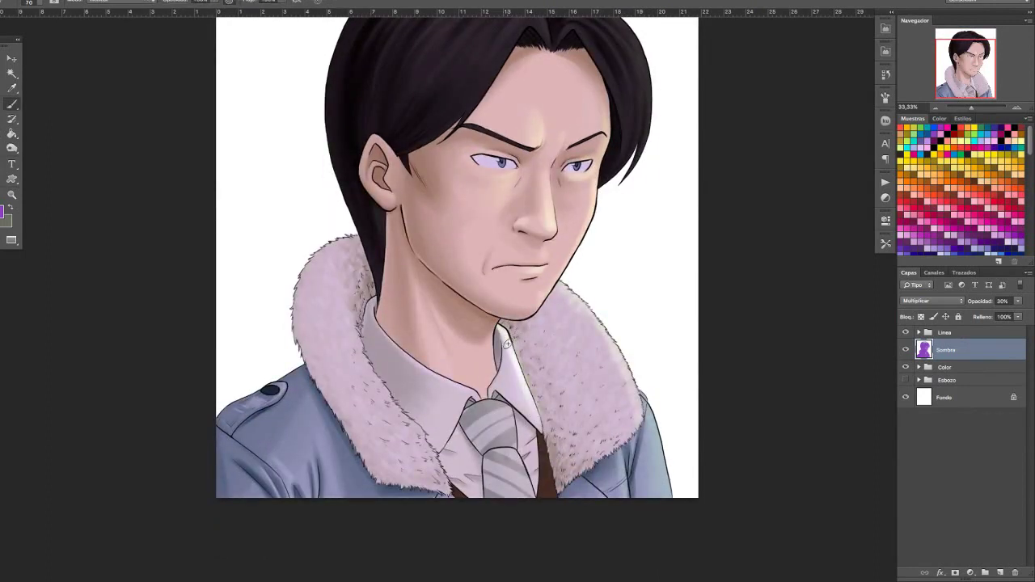
left_click_drag(506, 342, 528, 403)
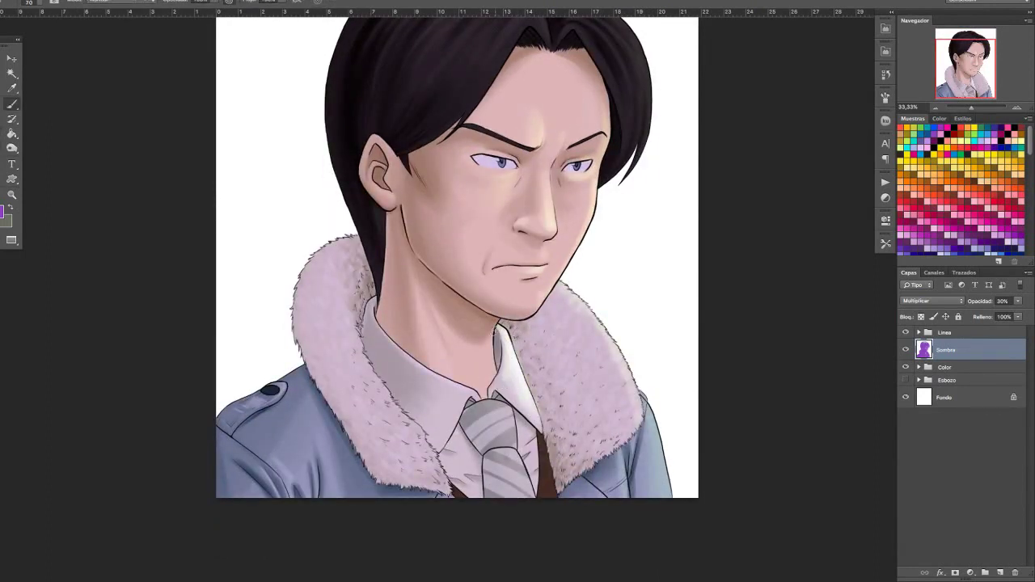
mouse_move(447, 324)
left_mouse_down()
mouse_move(469, 392)
mouse_move(404, 356)
mouse_move(428, 380)
mouse_move(419, 353)
left_mouse_up()
key("ctrl+shift+h")
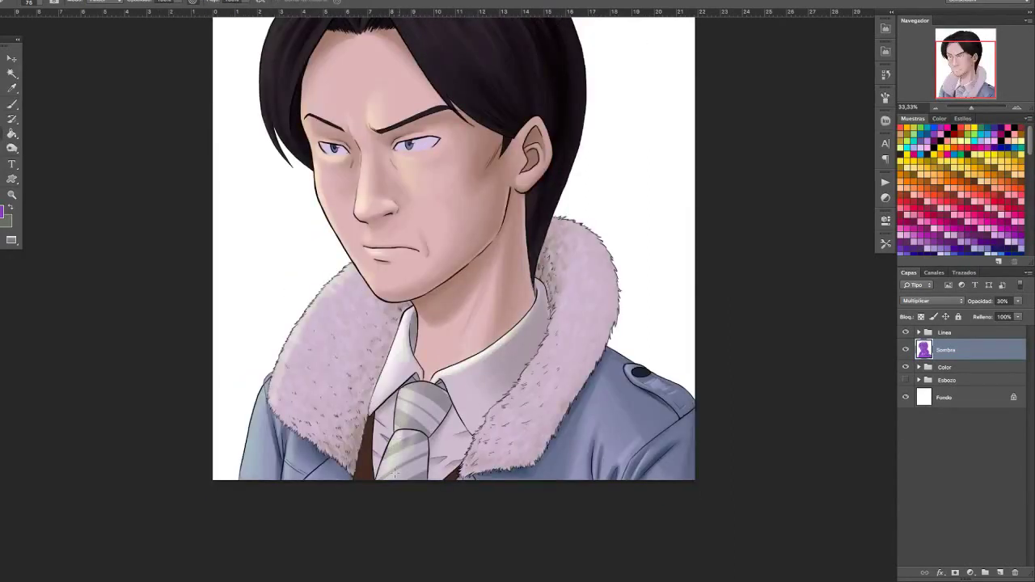
key("b")
key("e")
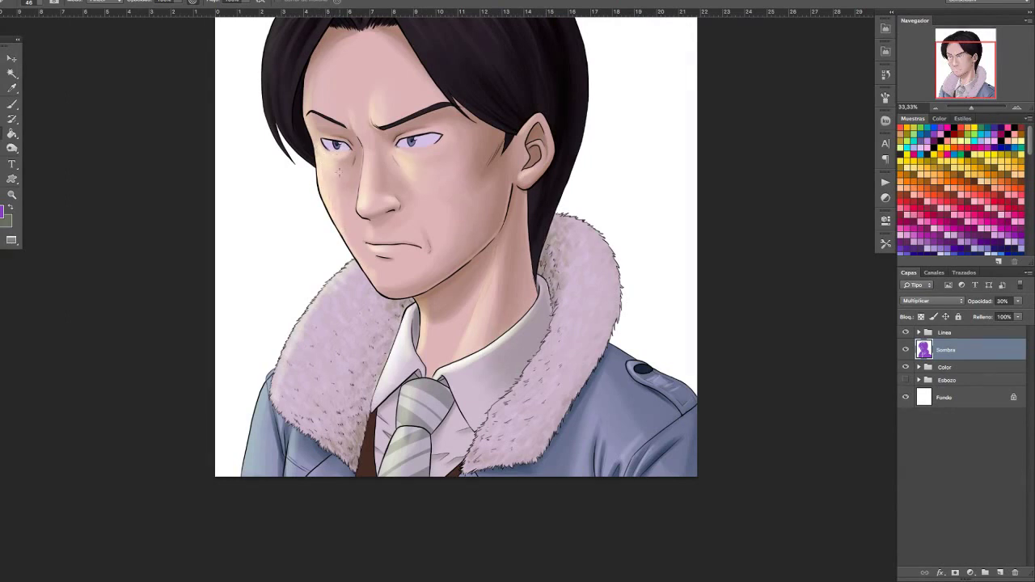
Restore the unmirrored view and retouch the shadow under the far eye beside the nose.
key("ctrl+shift+h")
key("b")
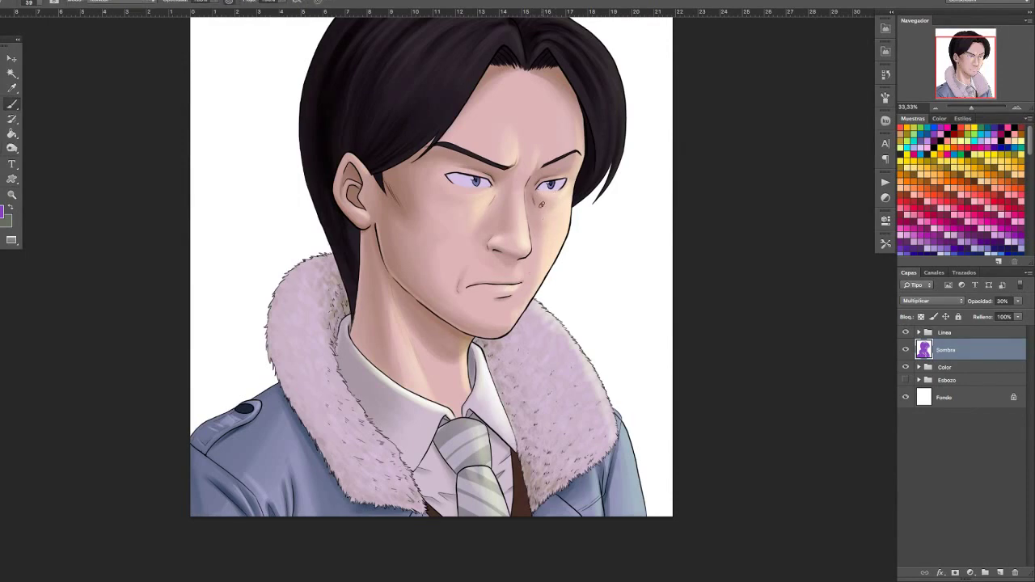
left_click_drag(539, 207, 548, 207)
left_click_drag(554, 97, 549, 56)
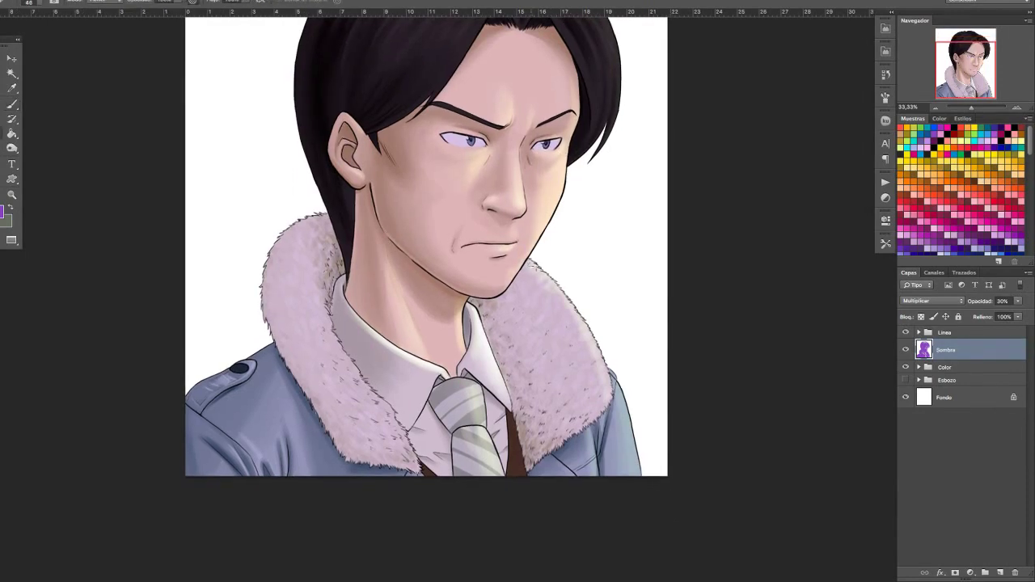
Set the Sombra layer's opacity to 40% and lighten the outer edge of the far fur collar.
key("8")
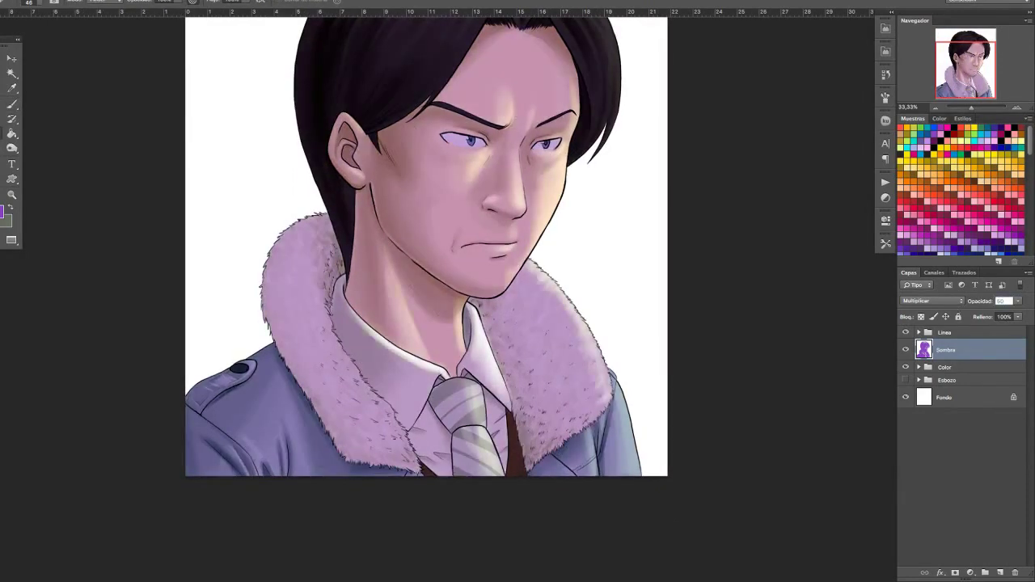
key("4")
key("ctrl+shift+h")
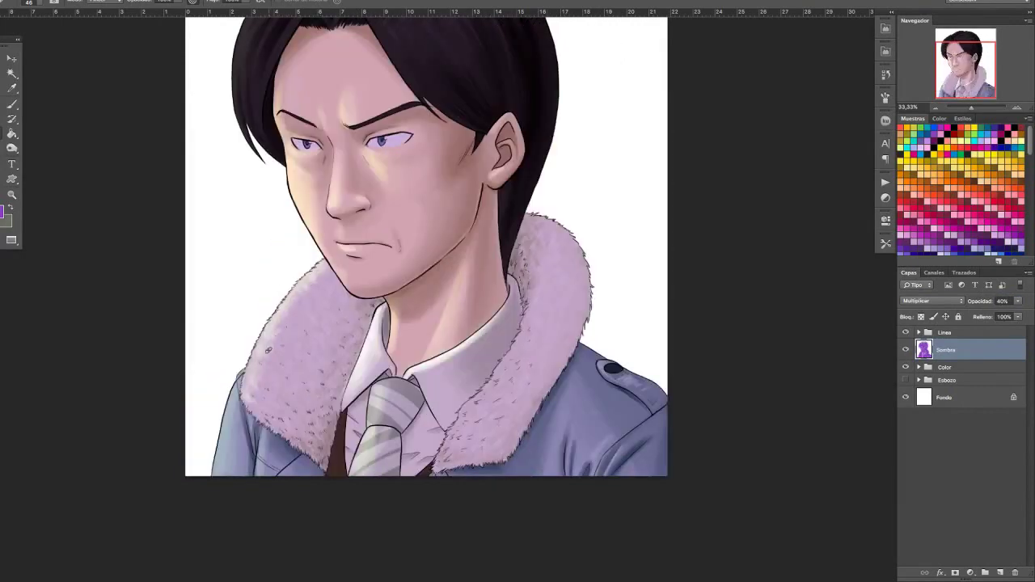
key("ctrl+shift+h")
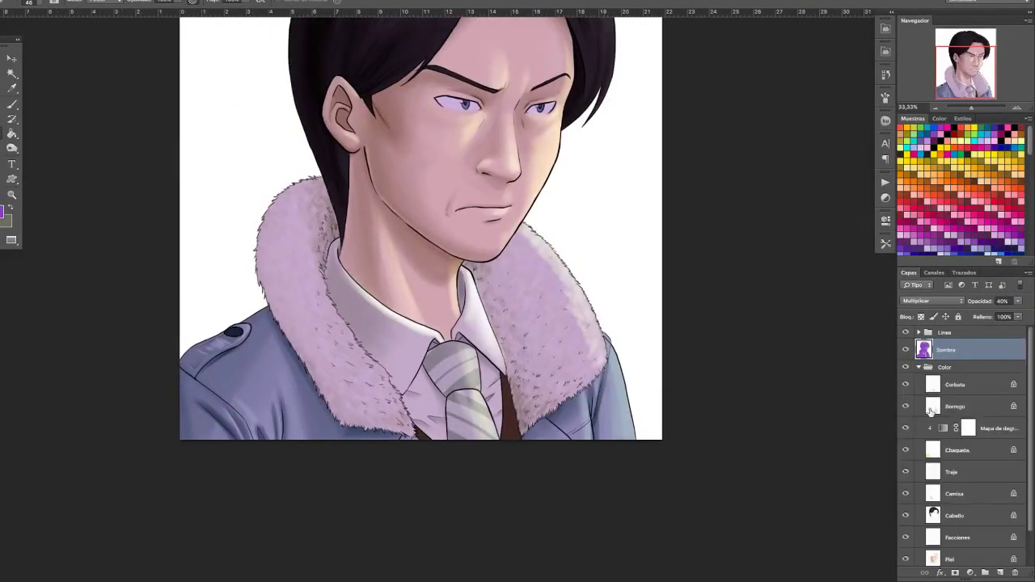
Erase textured highlights into the near fur lapel, from its lower tip up along the inner edge.
left_click_drag(408, 431, 398, 411)
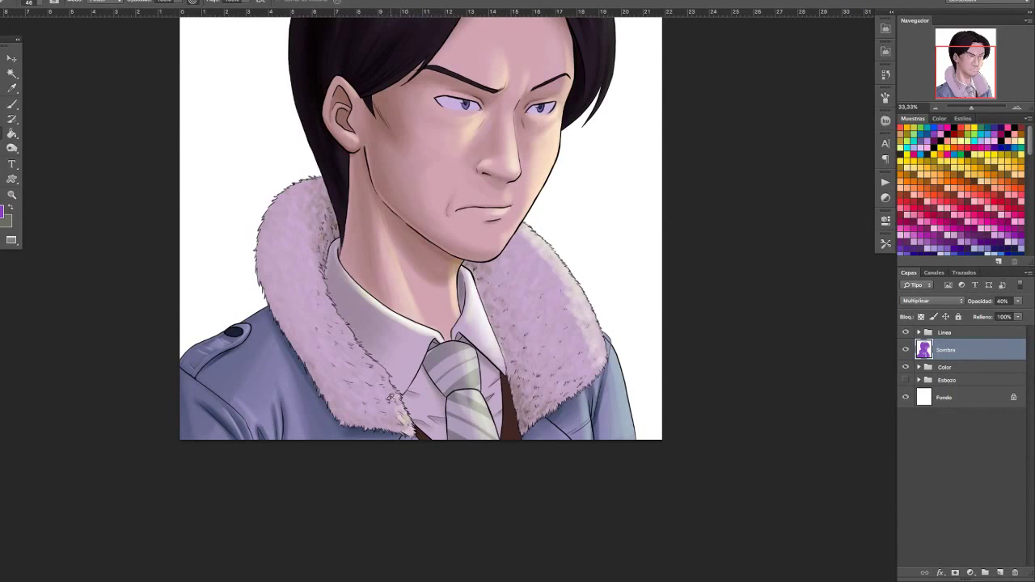
key("ctrl+shift+h")
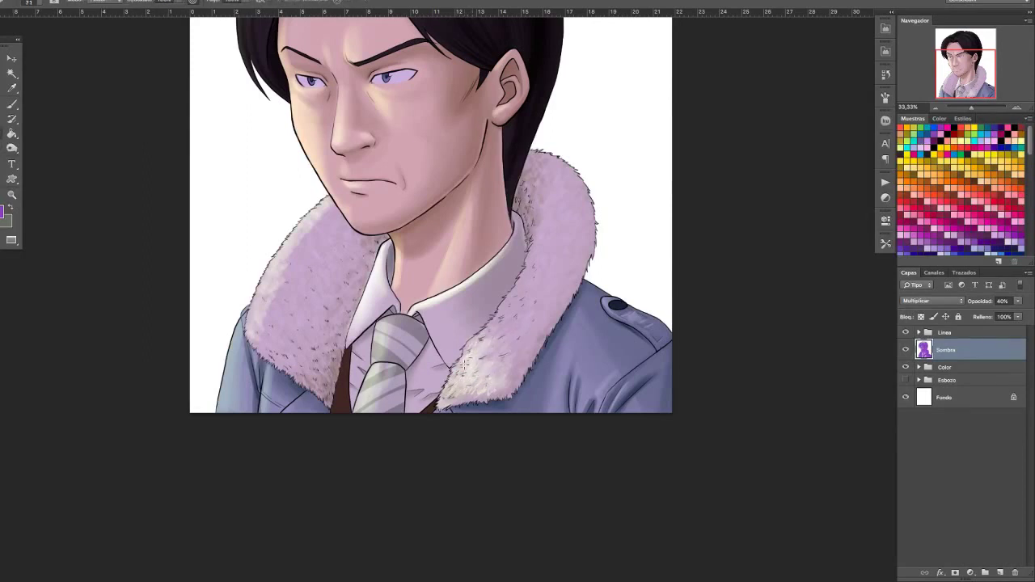
mouse_move(504, 356)
left_mouse_down()
mouse_move(497, 347)
mouse_move(508, 366)
left_mouse_up()
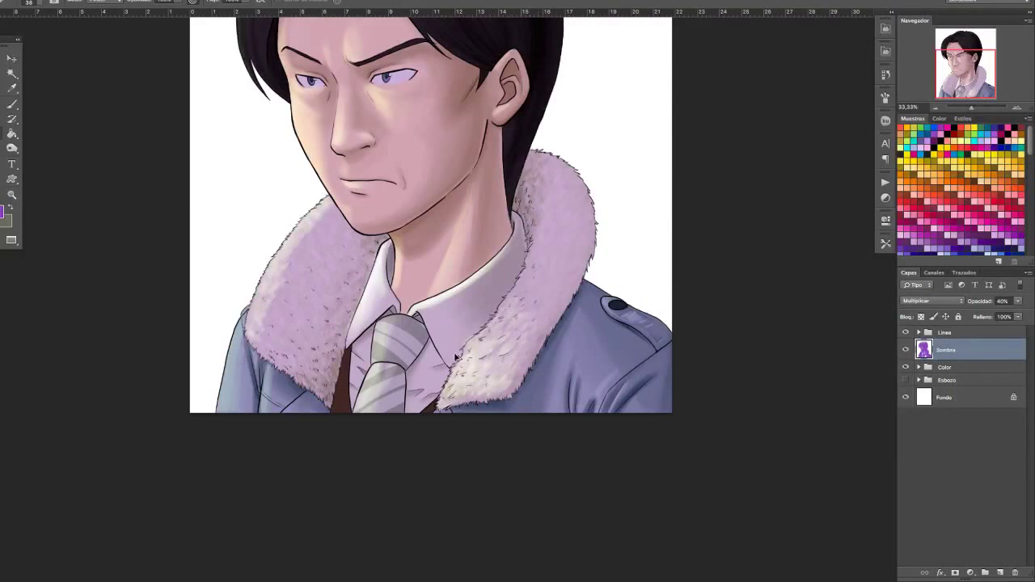
mouse_move(457, 357)
left_mouse_down()
mouse_move(518, 243)
mouse_move(479, 337)
left_mouse_up()
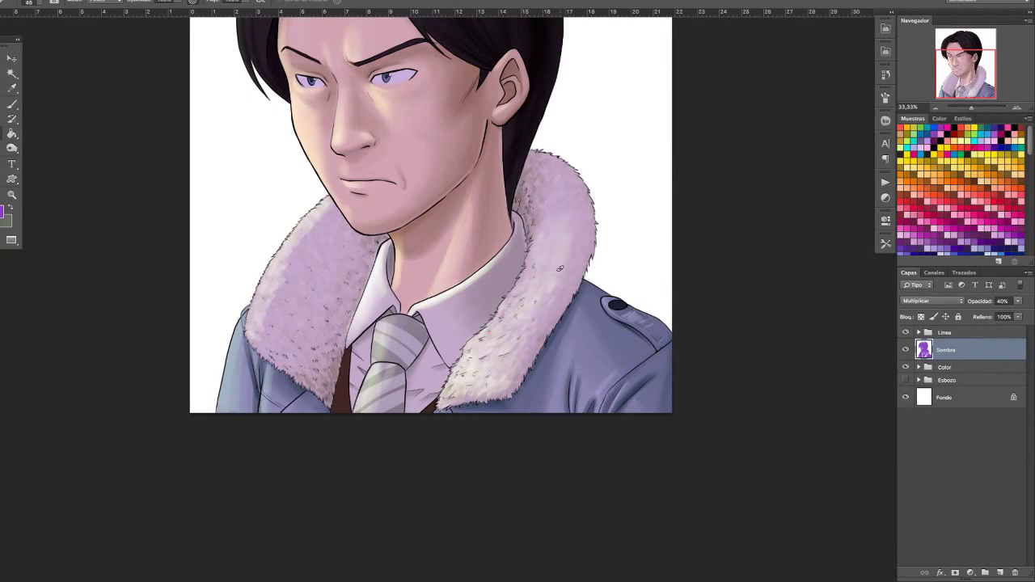
key("ctrl+shift+h")
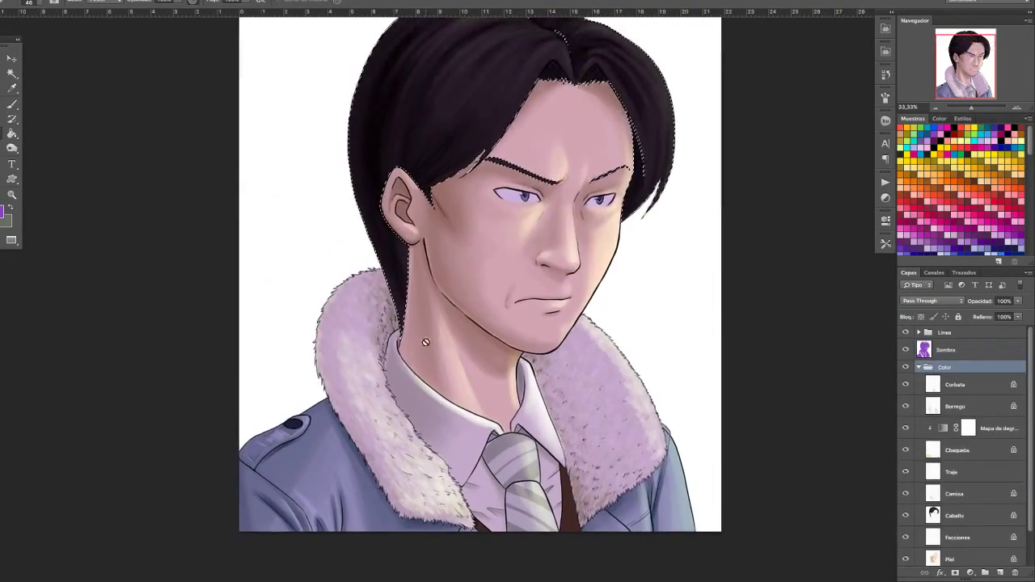
Hide the Color group and erase a thin rim light along the back of the hair.
left_click(905, 367)
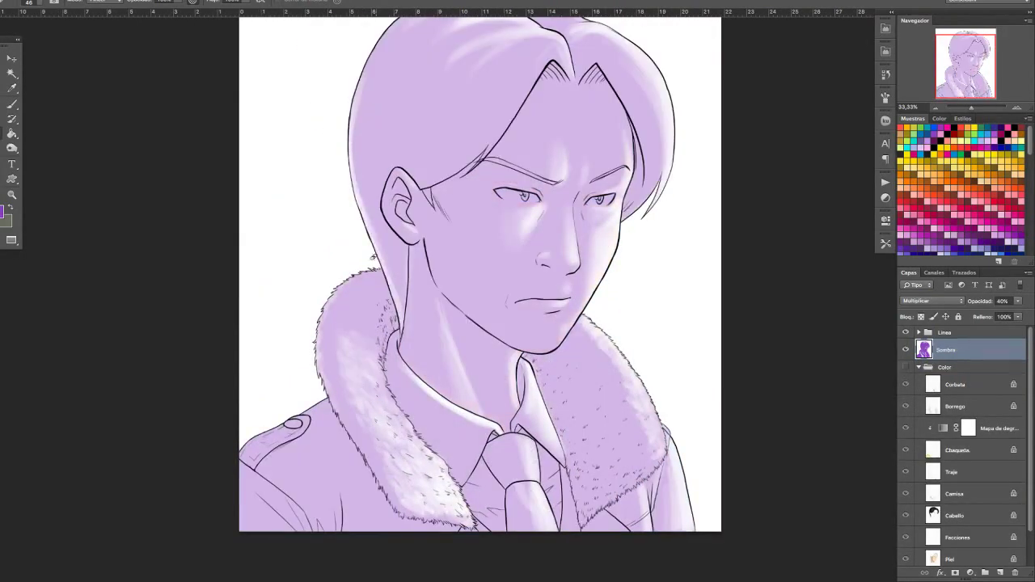
left_click_drag(385, 79, 377, 135)
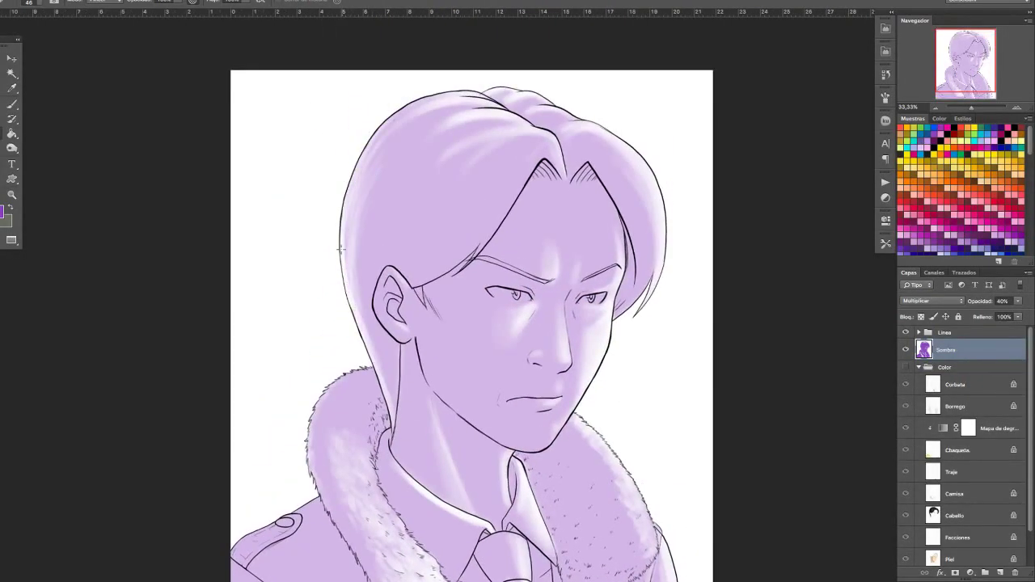
key("b")
Erase highlights on the jacket's near shoulder strap and along the shoulder seam.
scroll(376, 348, "down", 5)
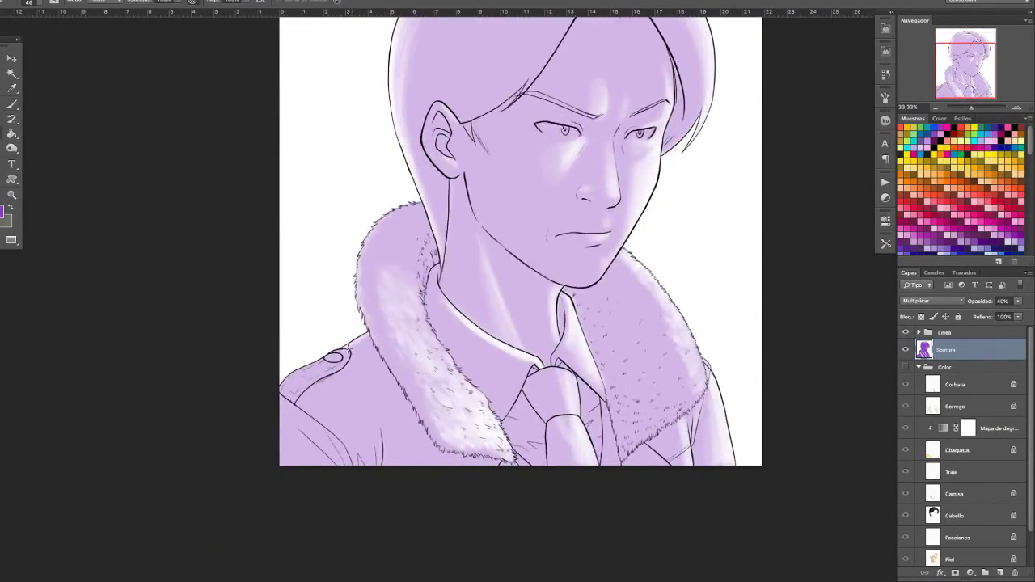
key("ctrl+plus")
key("ctrl+plus")
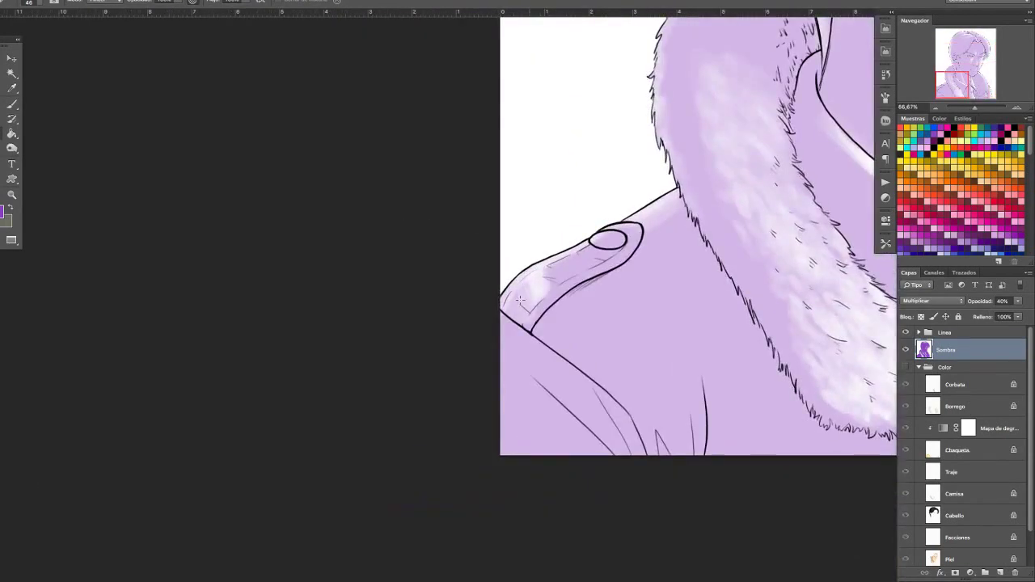
left_click_drag(550, 270, 535, 270)
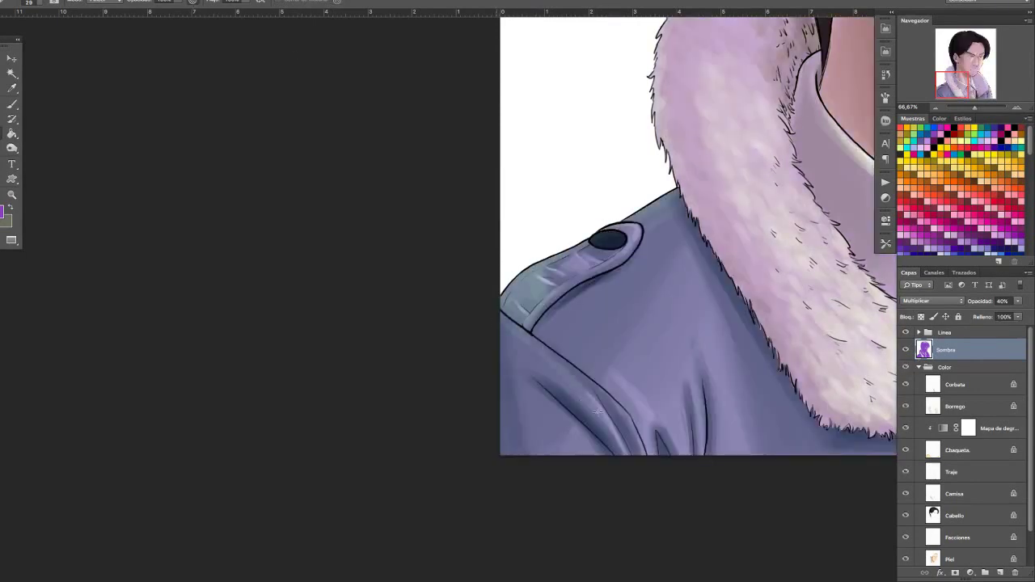
Erase highlights along the outer edge and the folds of the jacket's near sleeve on the Sombra layer.
key("ctrl+minus")
key("ctrl+minus")
left_click_drag(343, 454, 356, 365)
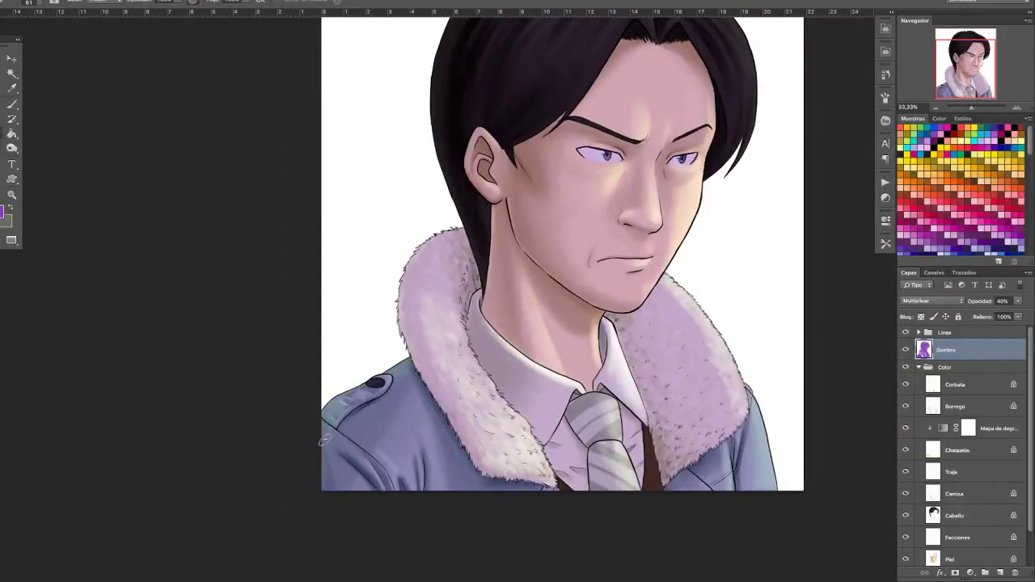
left_click_drag(342, 503, 323, 439)
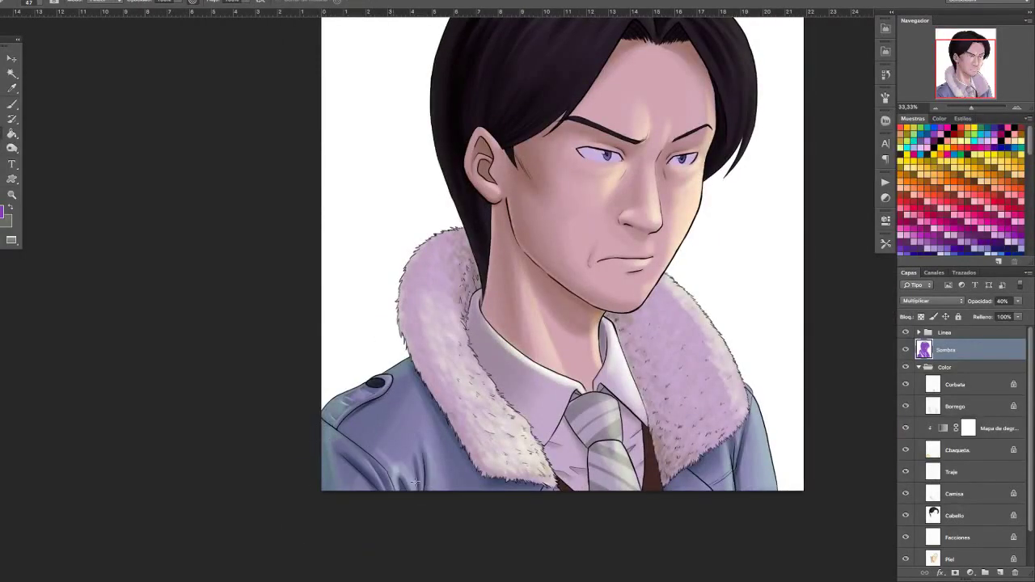
left_click_drag(471, 319, 478, 319)
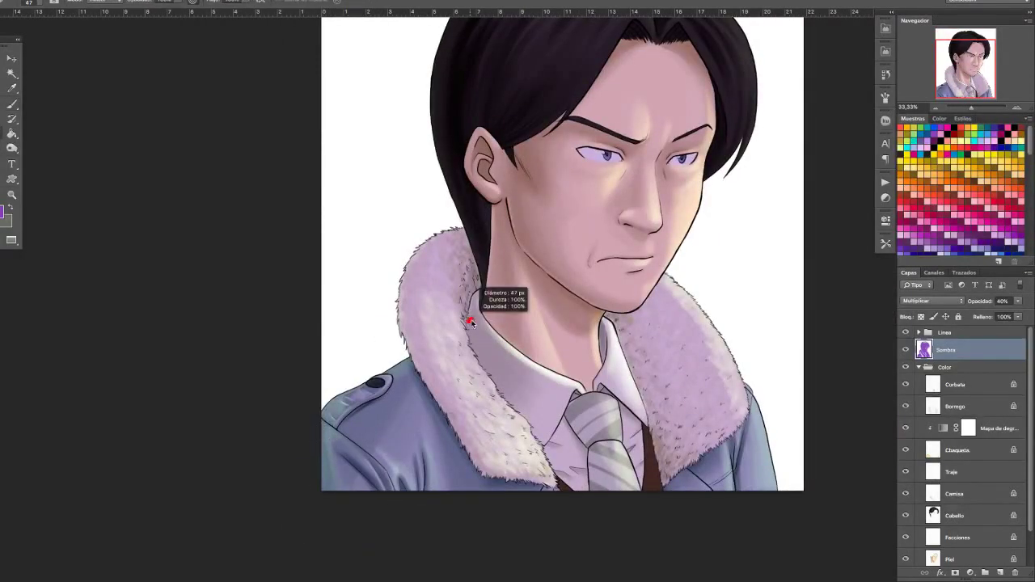
Add a layer named "Luz cabello" above the Sombra layer and set its blend mode to Screen (Trama).
key("ctrl+minus")
left_click(999, 572)
double_click(948, 349)
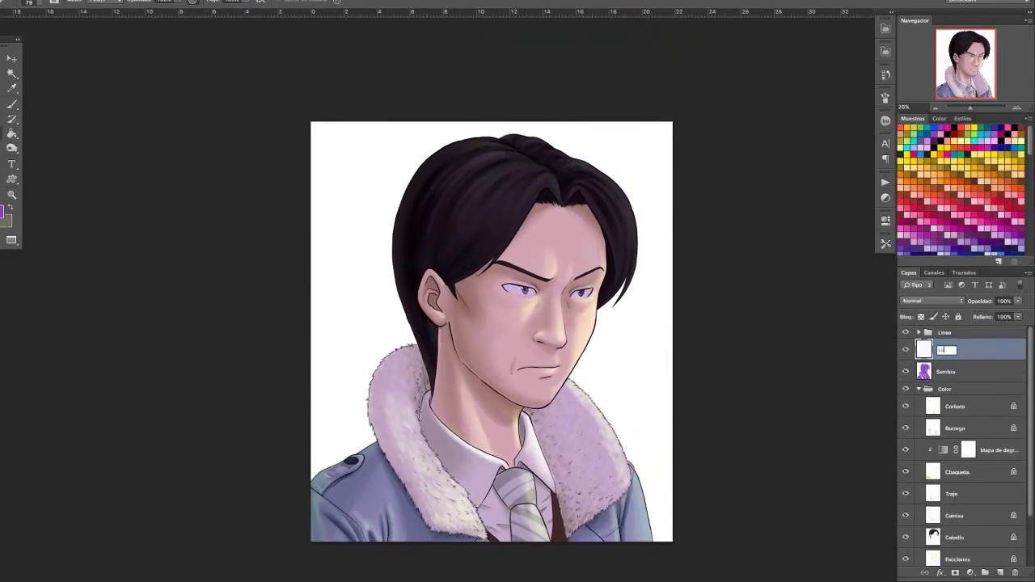
type("Luz cabello")
key("Return")
left_click(930, 300)
left_click(930, 393)
Paint and smudge a soft light on the front strands beside the hair parting on the Luz cabello layer.
left_click(905, 372)
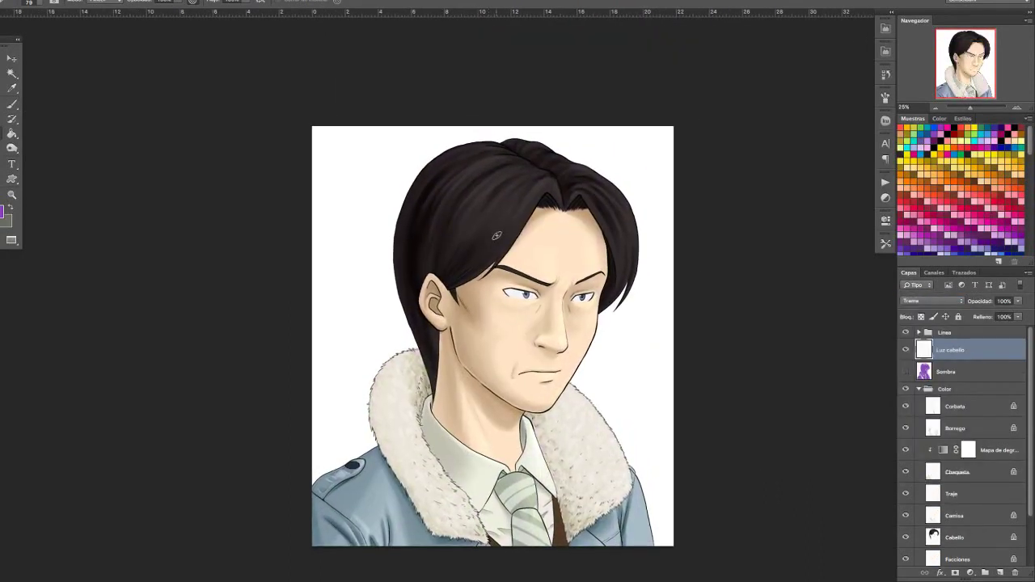
key("b")
left_click(906, 372)
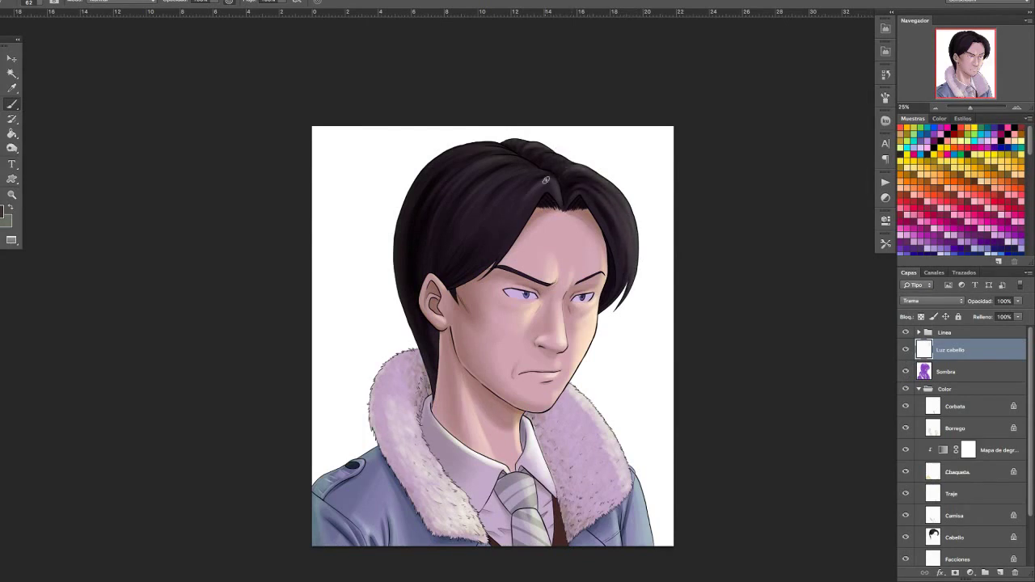
key("r")
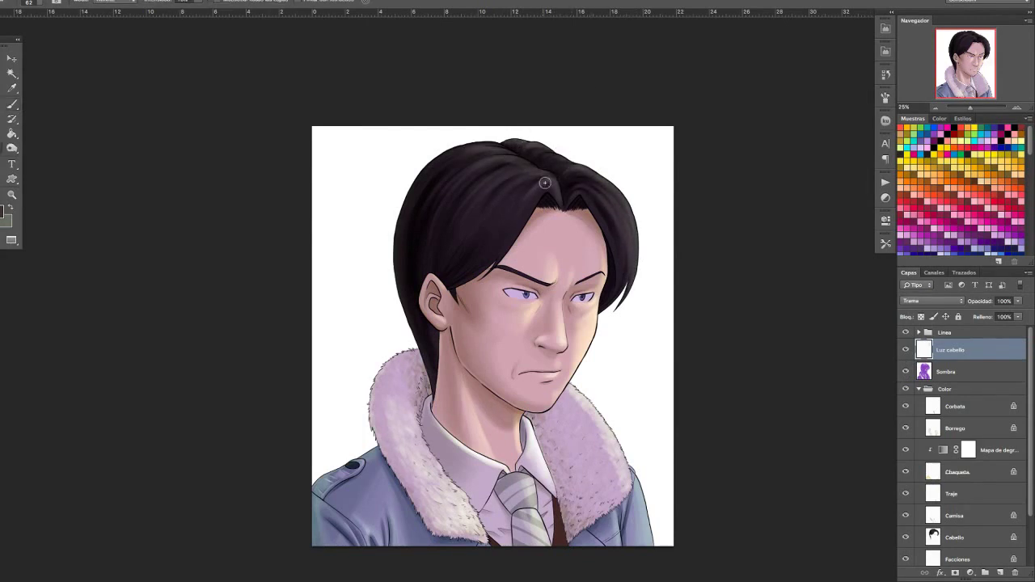
scroll(531, 186, "up", 1)
Touch up the strands beside the parting on the Cabello layer with Luz cabello and Sombra hidden, then show both again.
left_click(905, 349)
left_click(906, 371)
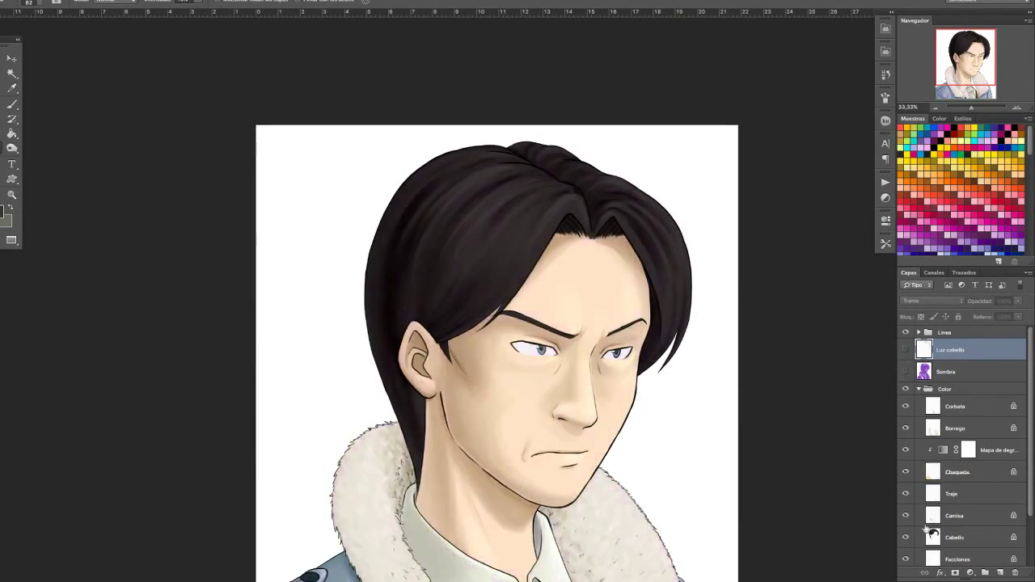
left_click(954, 537)
scroll(578, 209, "up", 2)
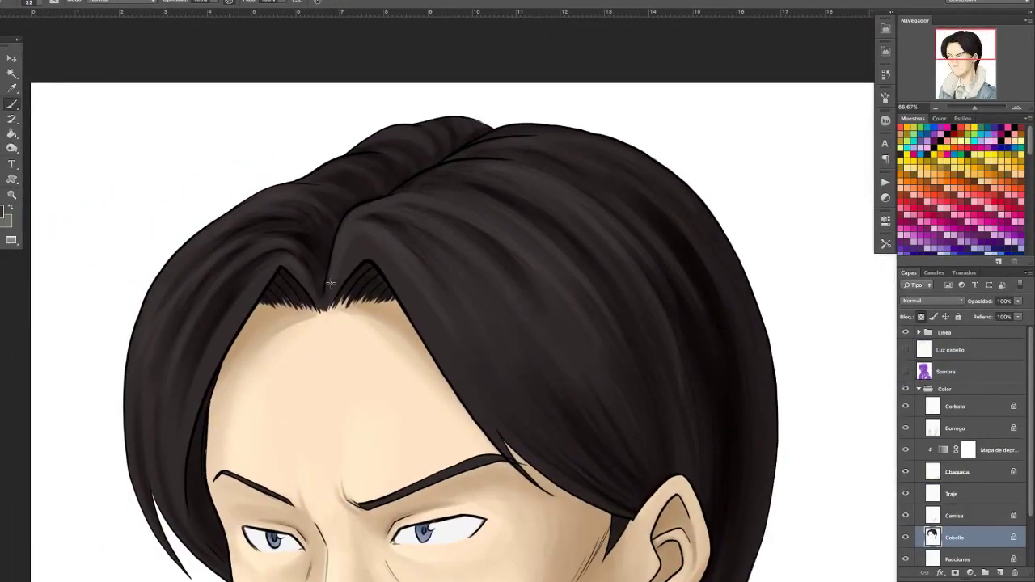
left_click_drag(449, 167, 392, 197)
left_click_drag(904, 350, 905, 371)
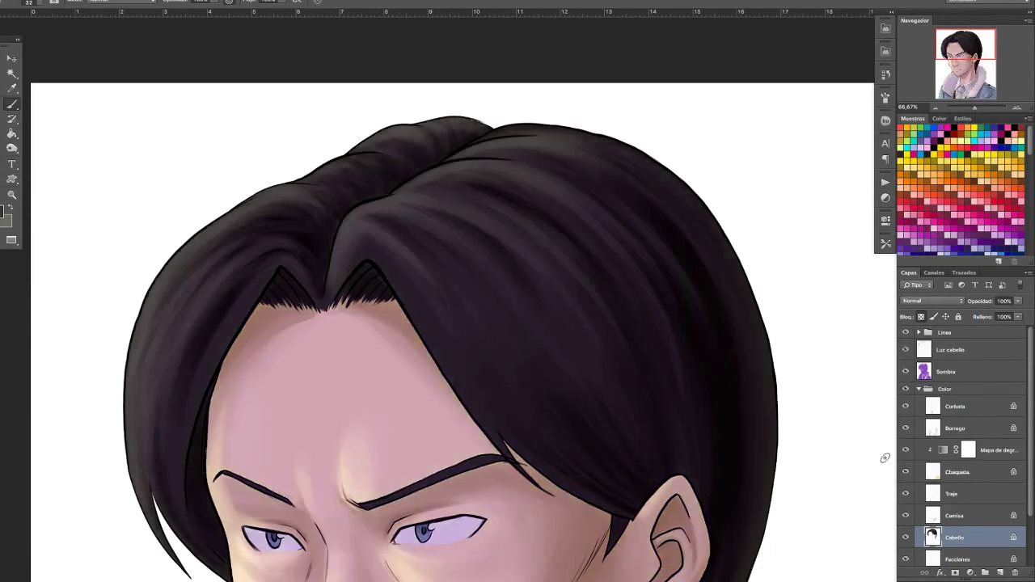
Brush lighter strands onto the far side of the hair and flip the canvas horizontally.
scroll(436, 293, "down", 5)
scroll(432, 157, "up", 4)
left_click_drag(488, 132, 509, 121)
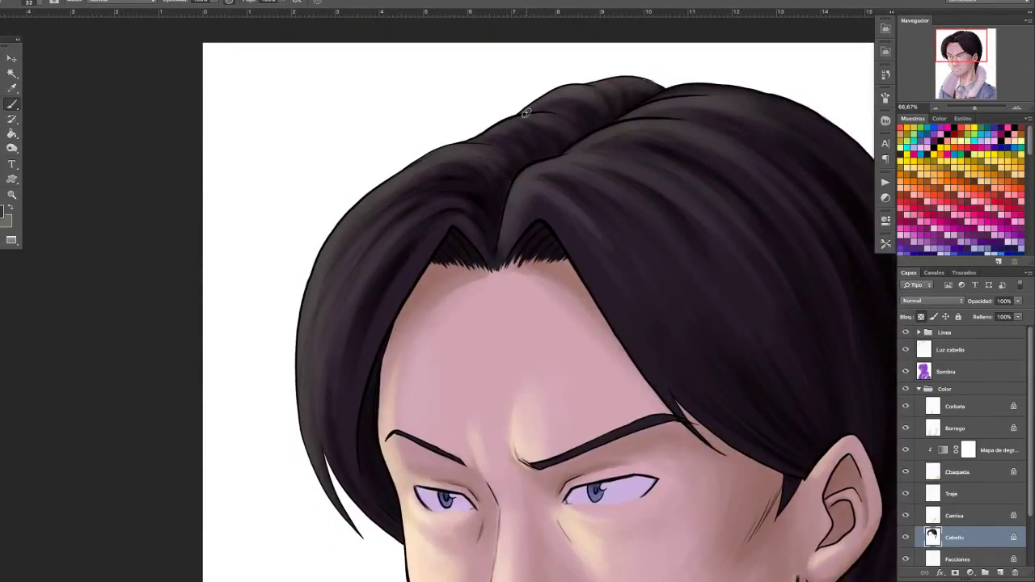
key("ctrl+shift+h")
scroll(485, 301, "right", 5)
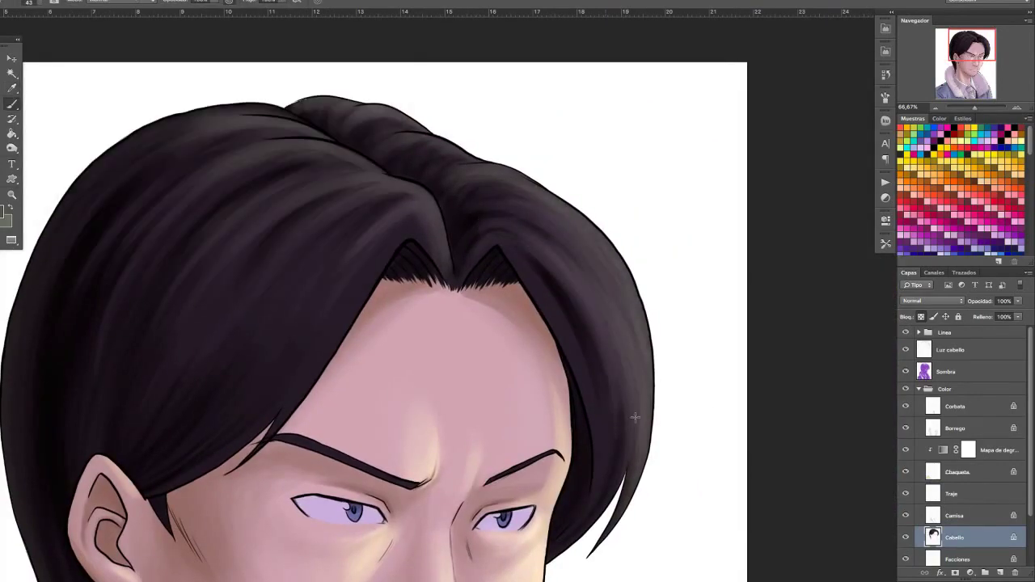
Collapse the Color group and erase highlights from the Sombra layer over both irises and the far eye's outer white.
key("ctrl+minus")
key("ctrl+minus")
left_click(919, 389)
left_click(950, 371)
key("ctrl+plus")
key("ctrl+plus")
key("ctrl+plus")
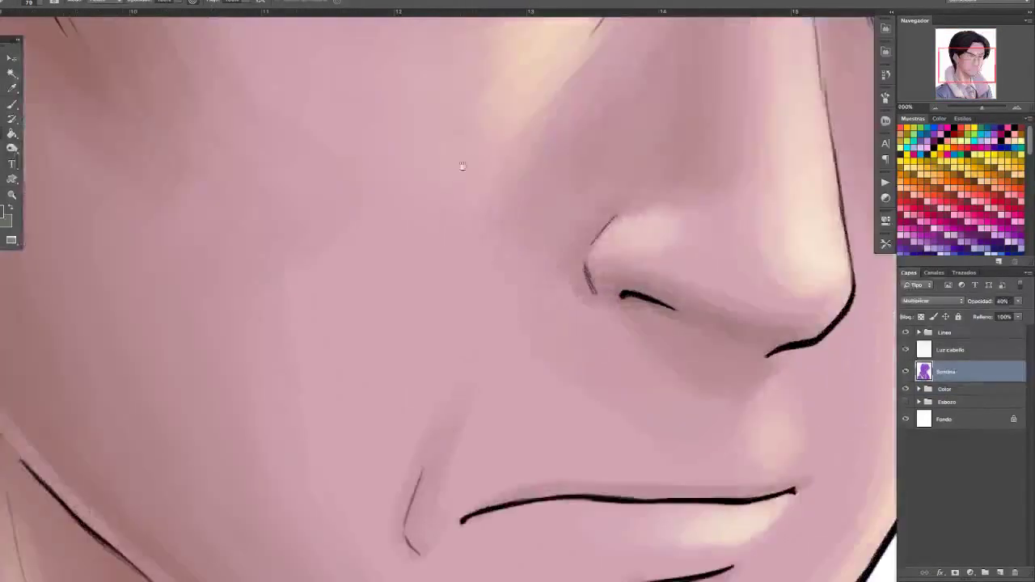
left_click_drag(463, 166, 287, 235)
key("ctrl+plus")
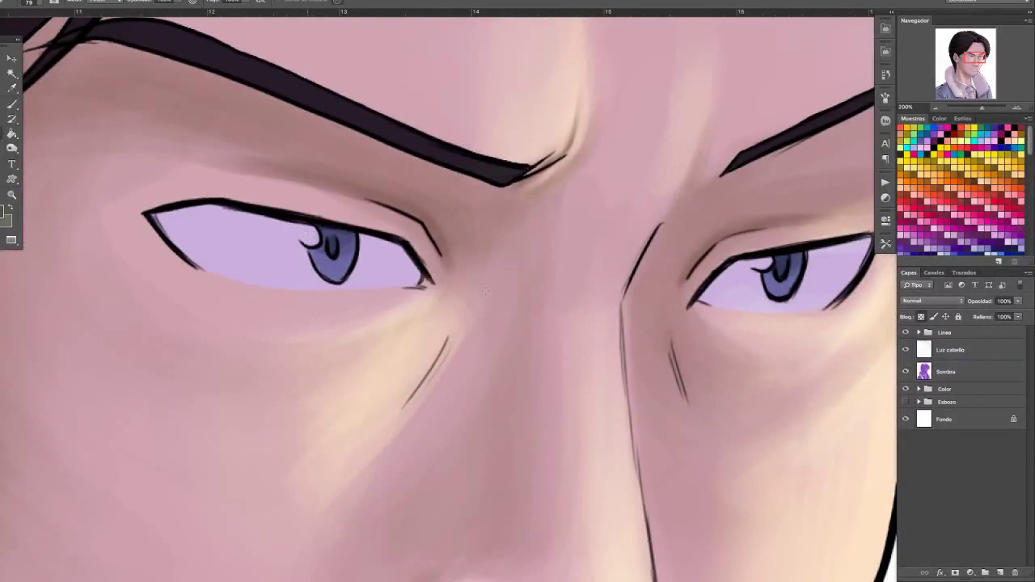
left_click_drag(756, 267, 770, 259)
left_click_drag(855, 256, 829, 288)
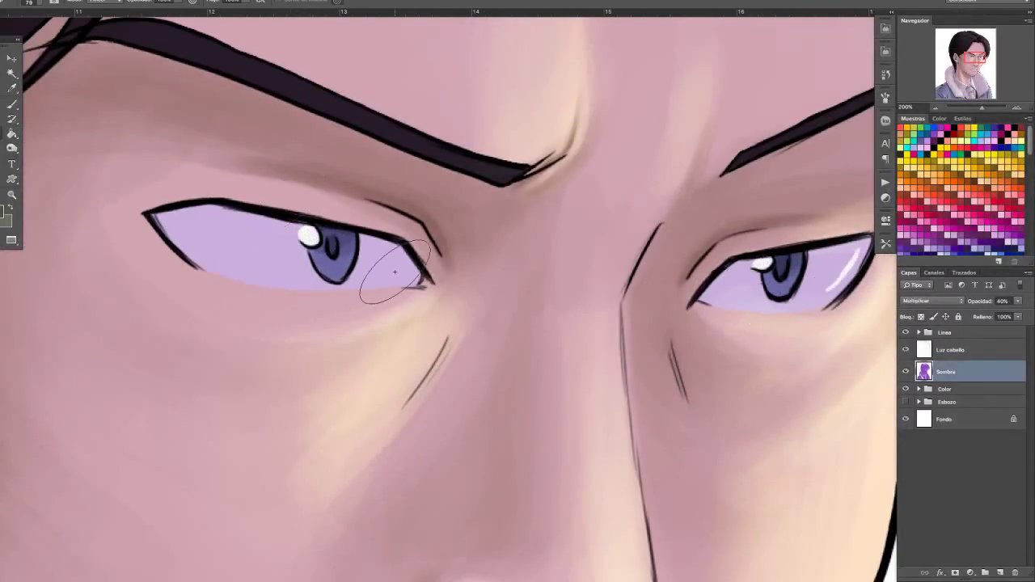
Add a soft, smudged highlight to the inner white of the near eye.
key("r")
left_click_drag(396, 257, 387, 272)
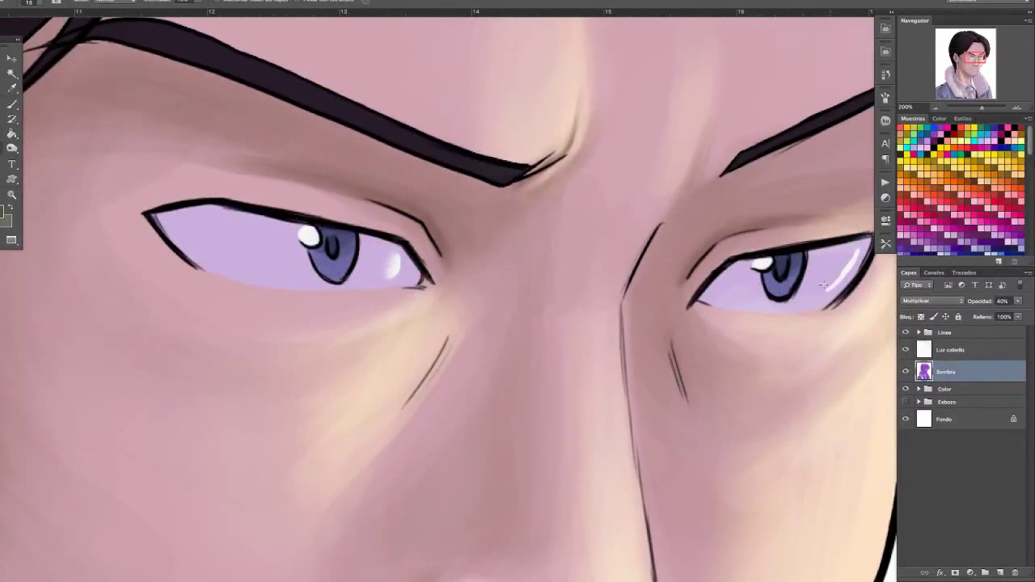
key("ctrl+minus")
key("ctrl+minus")
key("ctrl+plus")
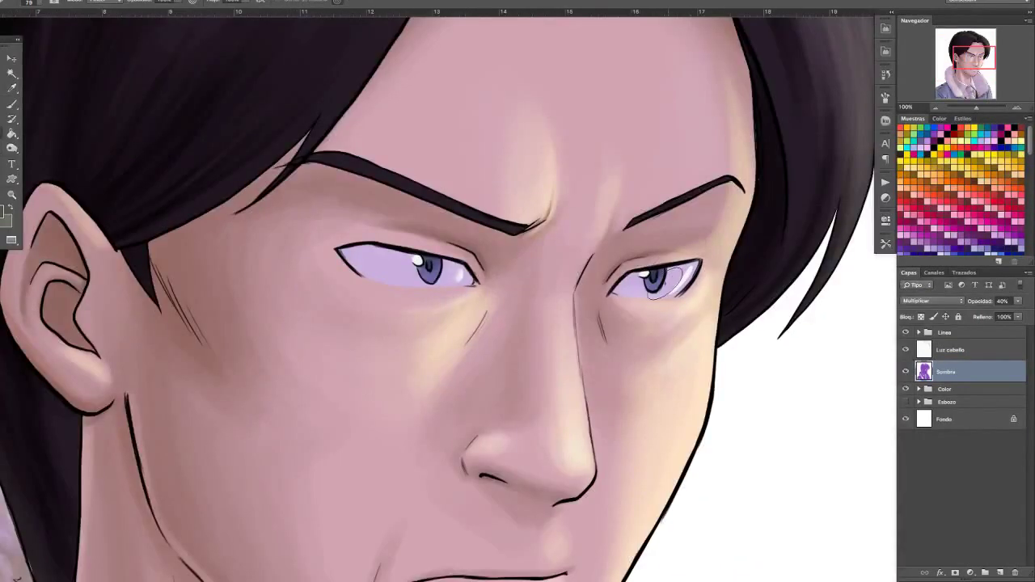
key("ctrl+minus")
key("ctrl+minus")
key("ctrl+minus")
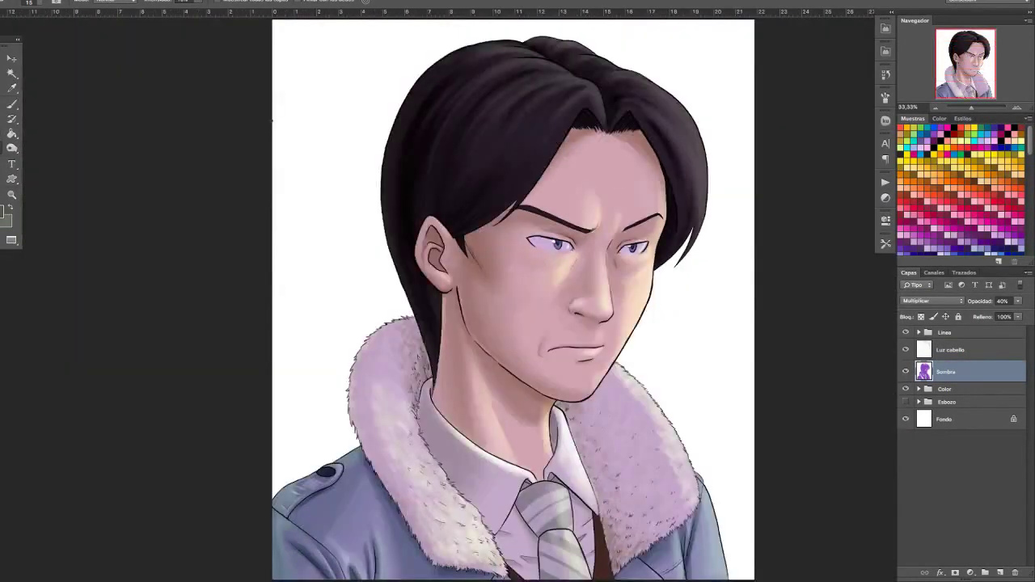
Add two layers above Luz cabello, named "Residual 1" and "Residual 2".
key("ctrl+plus")
left_click(1000, 572)
double_click(947, 349)
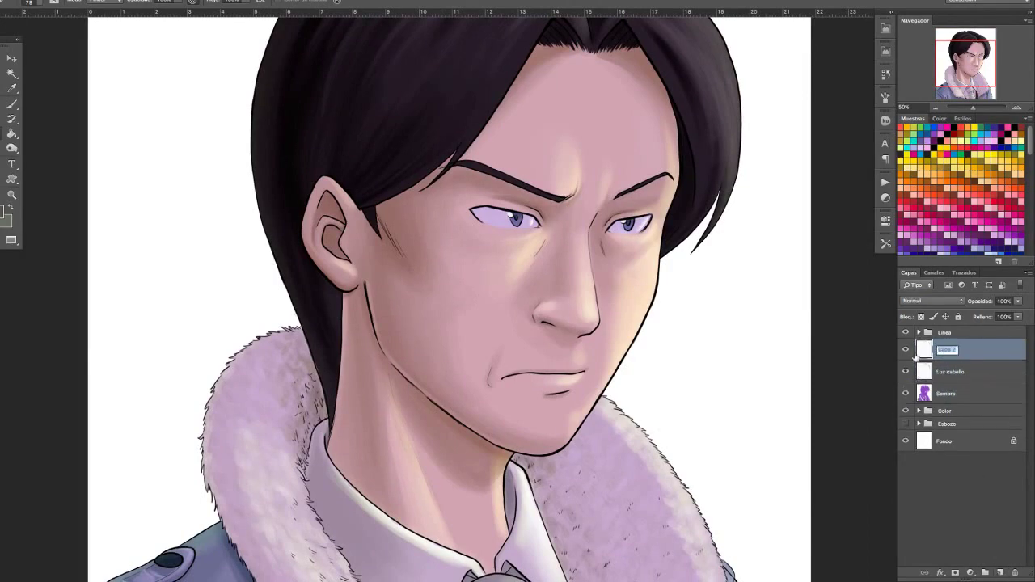
type("Residual 1")
key("Return")
left_click(999, 573)
double_click(947, 349)
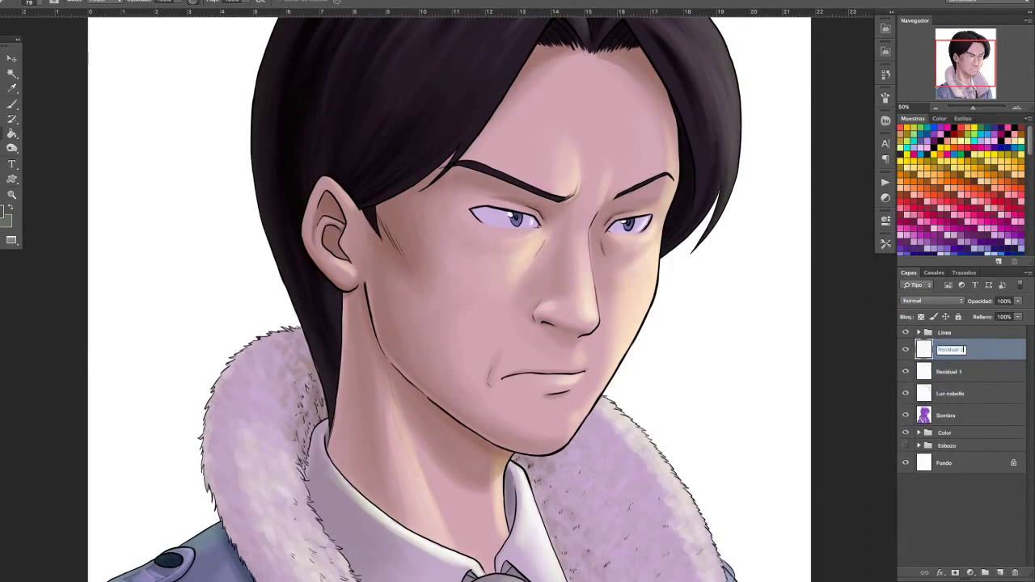
key("Return")
Paint a bright green light along the jawline on the Residual 1 layer and set its blend mode to Hard Light (Luz fuerte).
scroll(962, 231, "down", 3)
key("b")
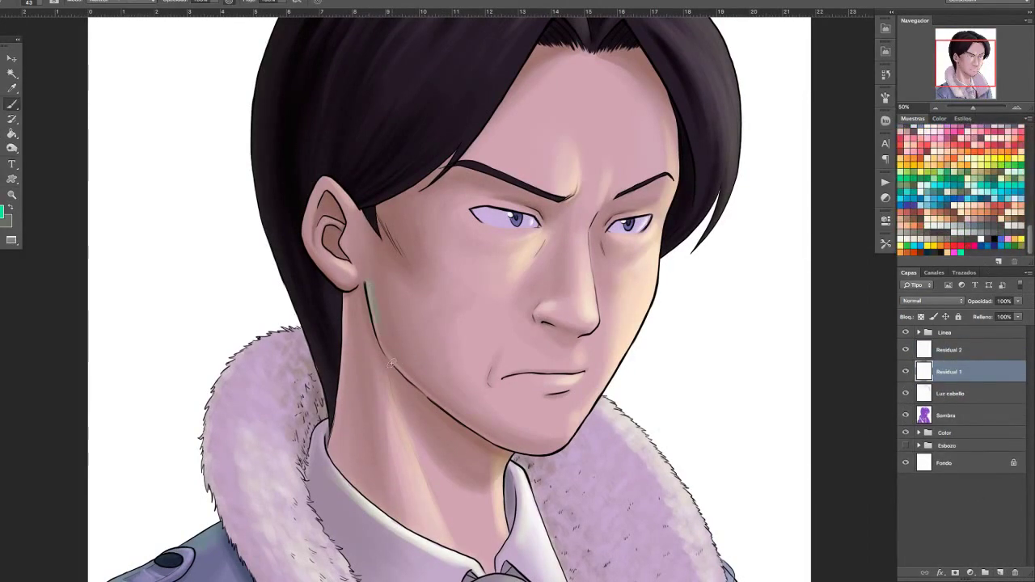
mouse_move(368, 284)
left_mouse_down()
mouse_move(384, 327)
mouse_move(488, 429)
left_mouse_up()
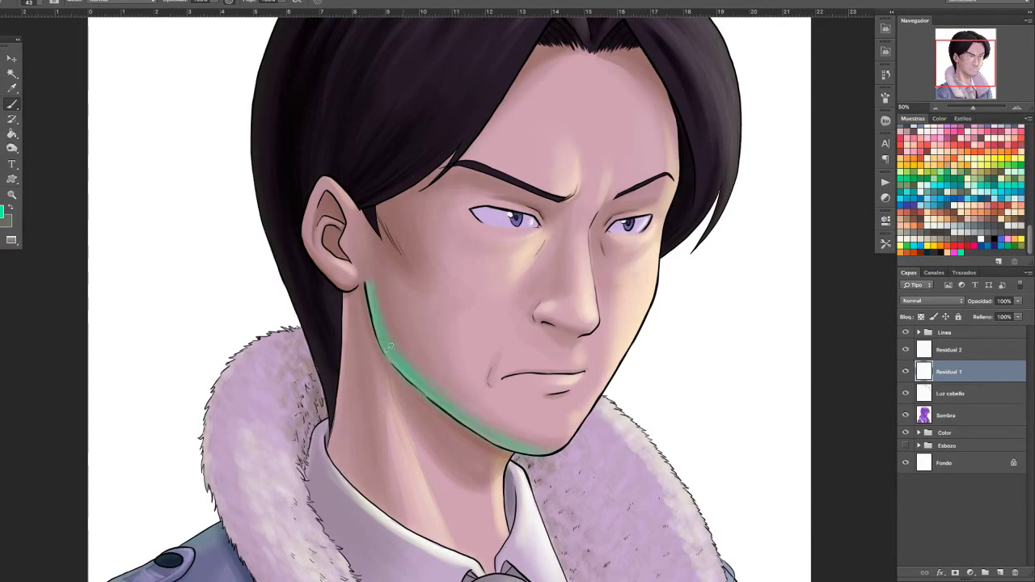
key("shift+alt+h")
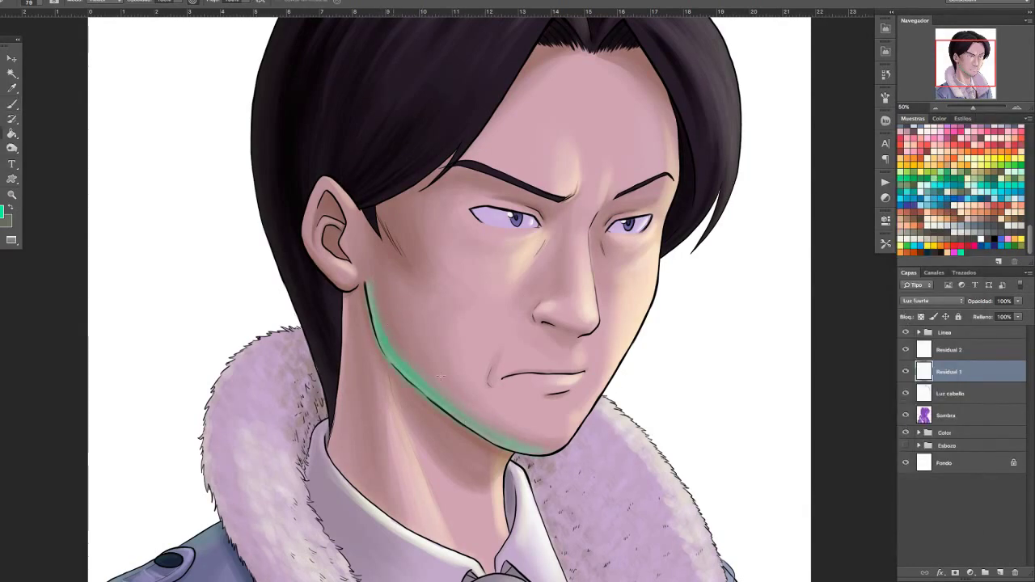
Trim the green jawline light to a thin, fading rim and flip the canvas horizontally.
key("ctrl+plus")
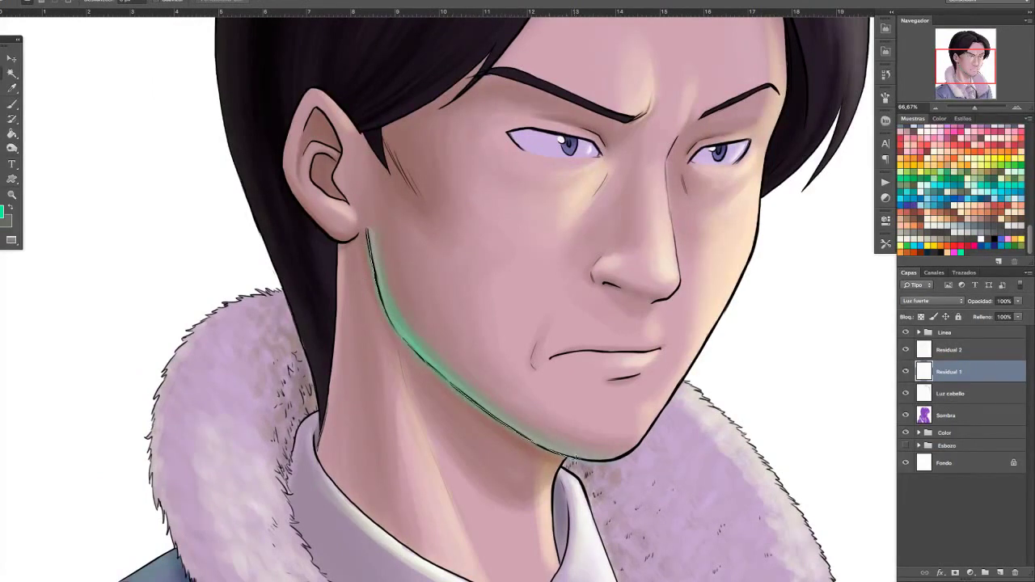
key("e")
mouse_move(574, 459)
left_mouse_down()
mouse_move(485, 409)
mouse_move(372, 243)
mouse_move(378, 259)
left_mouse_up()
key("b")
key("ctrl+alt+h")
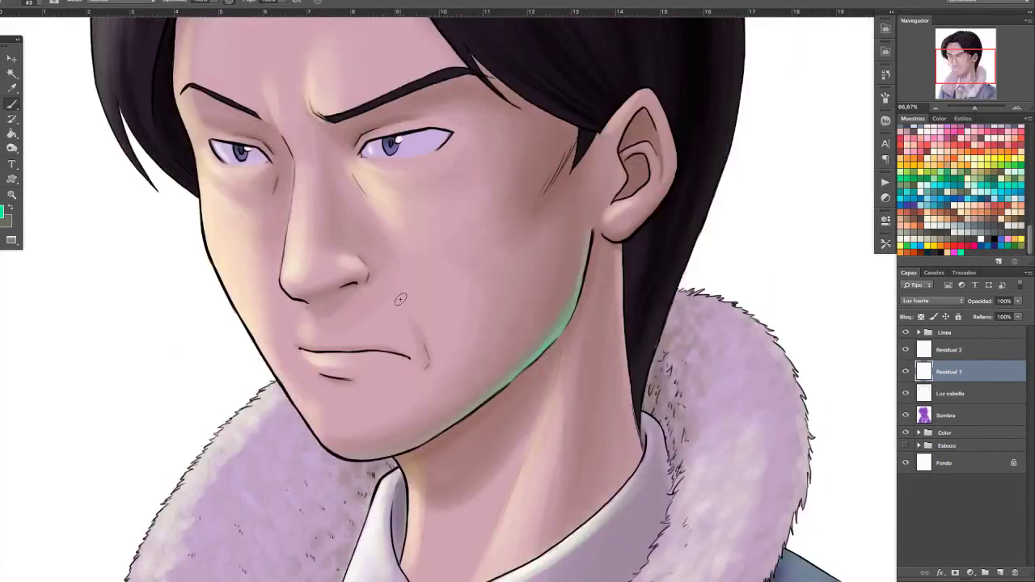
Paint green rim light along the neck, ear and back of the hair, using the Cabello layer's outline as a selection.
key("ctrl+minus")
key("ctrl+minus")
left_click(918, 432)
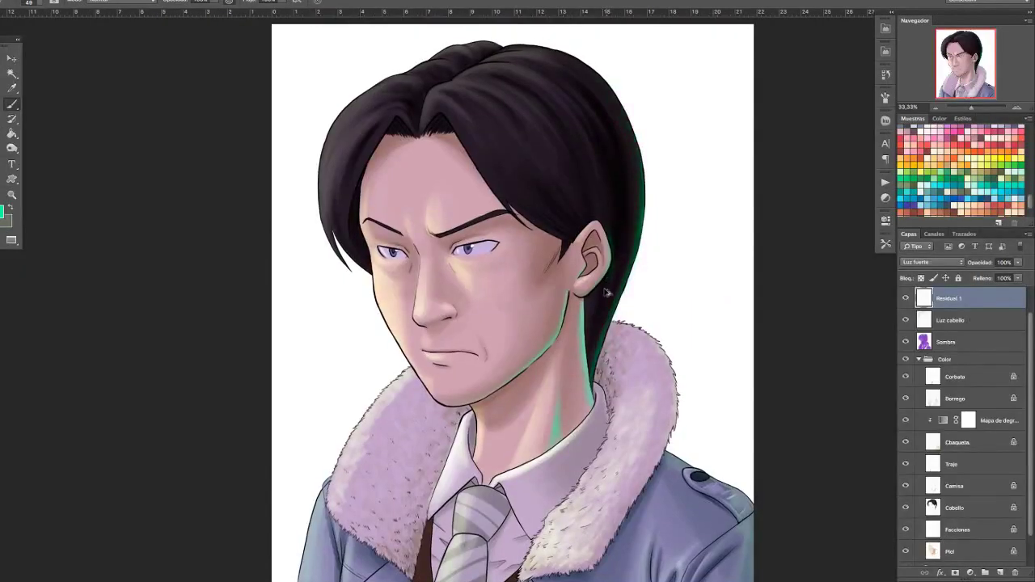
left_click(932, 507, "ctrl")
left_click(885, 74)
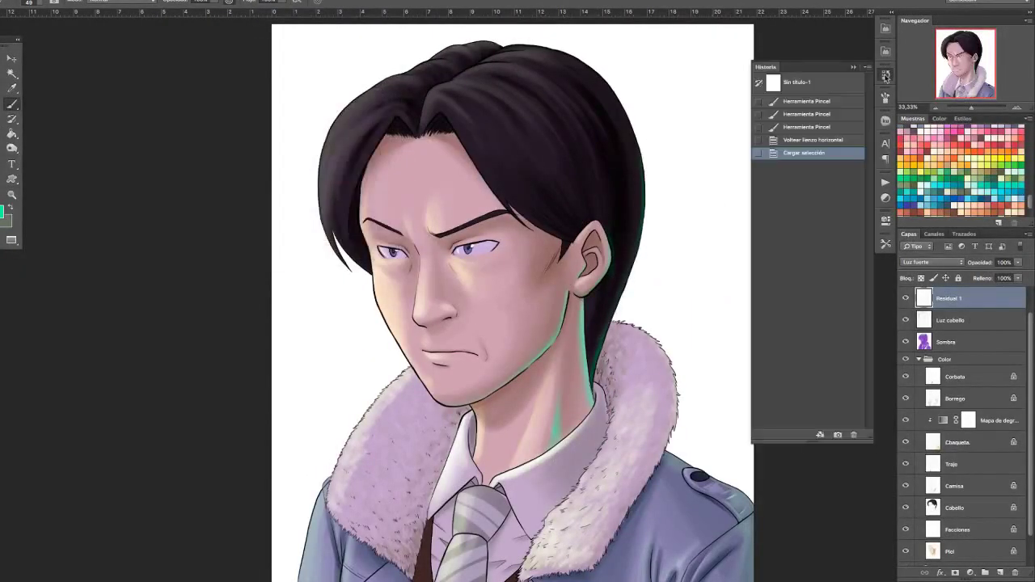
left_click(886, 75)
mouse_move(596, 375)
left_mouse_down()
mouse_move(641, 187)
mouse_move(642, 226)
mouse_move(607, 348)
left_mouse_up()
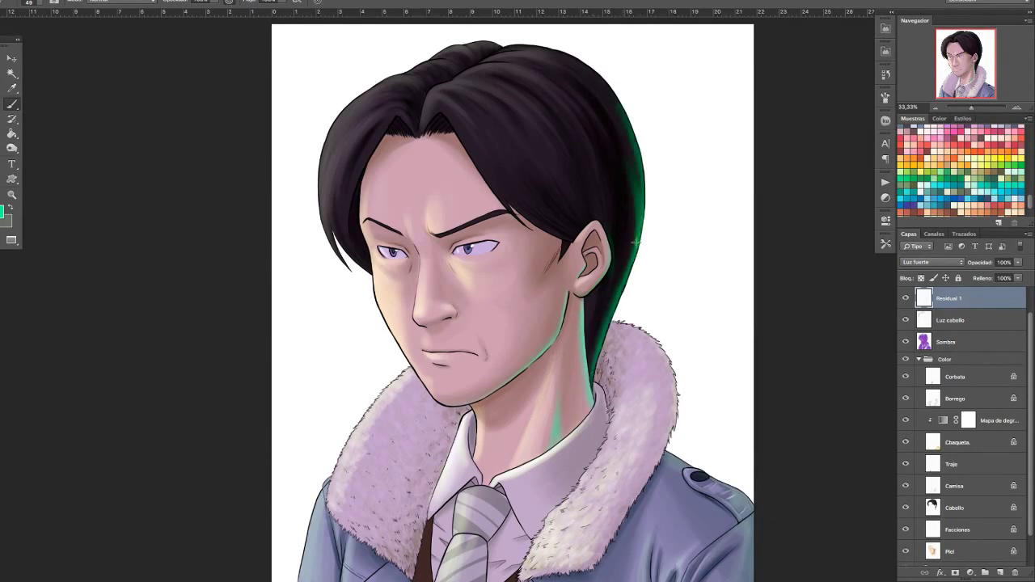
Paint green rim light along the near fur collar's outer edge and the jacket's near shoulder and sleeve.
key("ctrl+minus")
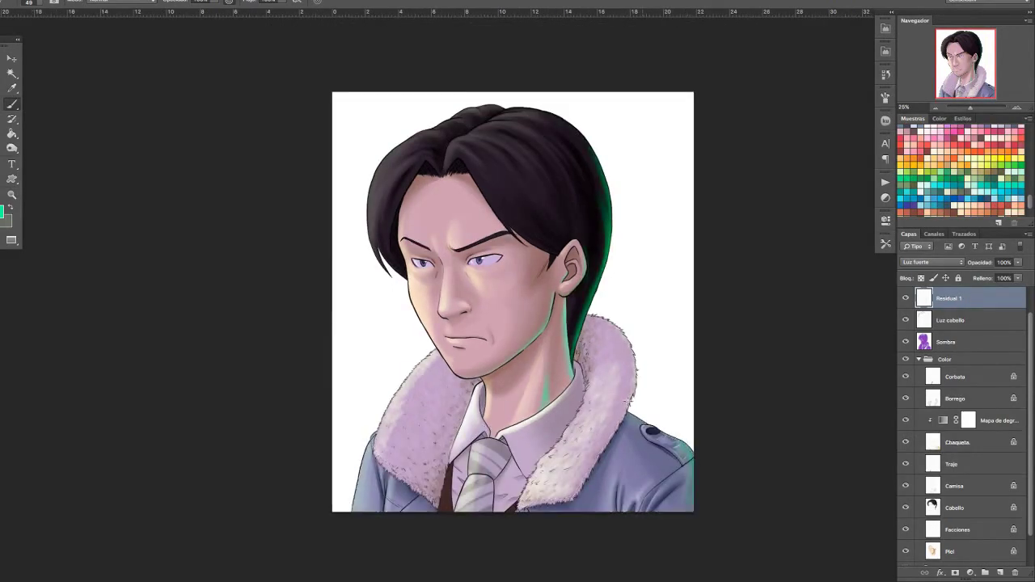
left_click_drag(627, 398, 675, 490)
key("ctrl+plus")
key("ctrl+plus")
key("ctrl+minus")
key("ctrl+minus")
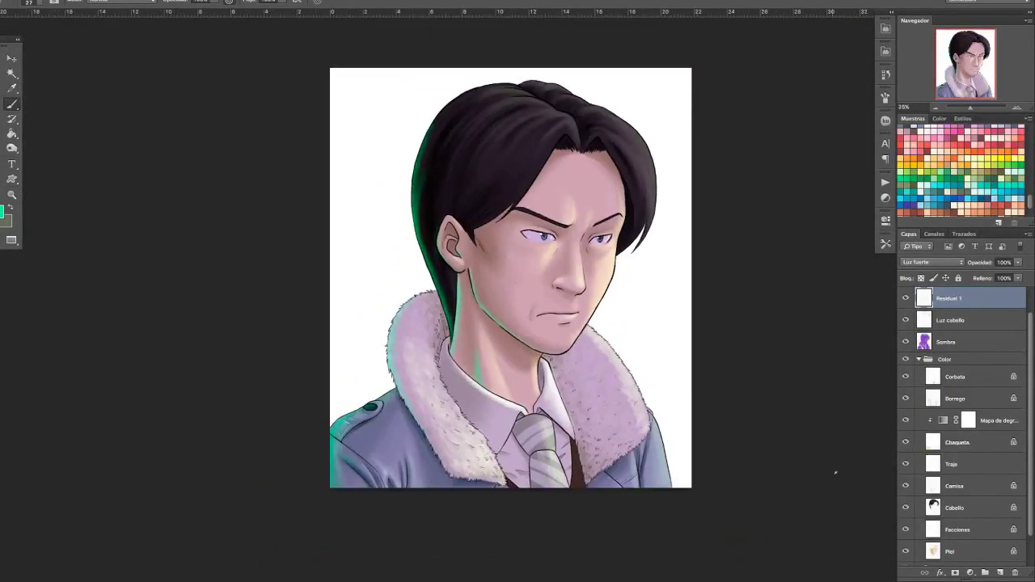
Choose a bright magenta and paint a rim light along the far edge of the hair on the Residual 2 layer.
scroll(940, 318, "up", 2)
left_click(956, 312)
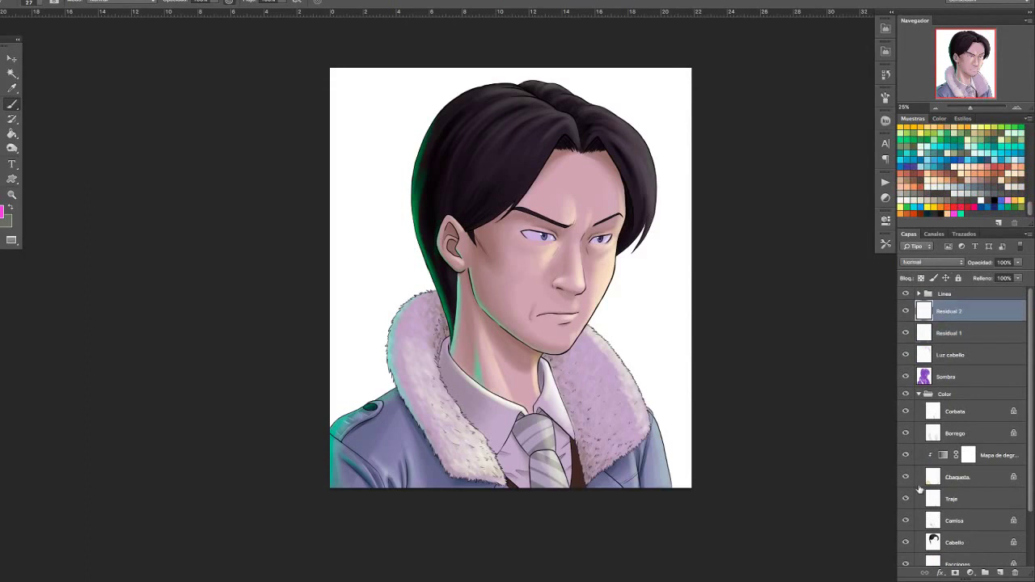
left_click_drag(657, 198, 637, 133)
left_click_drag(600, 100, 603, 108)
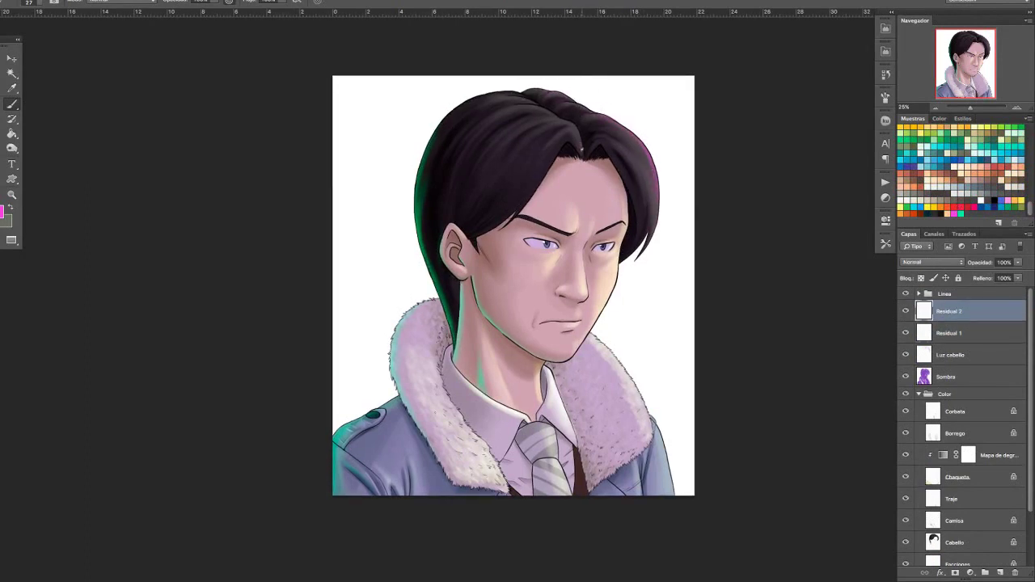
Refine the magenta light along the hair parting, the top strands and the far lower hair tips.
key("ctrl+plus")
key("ctrl+plus")
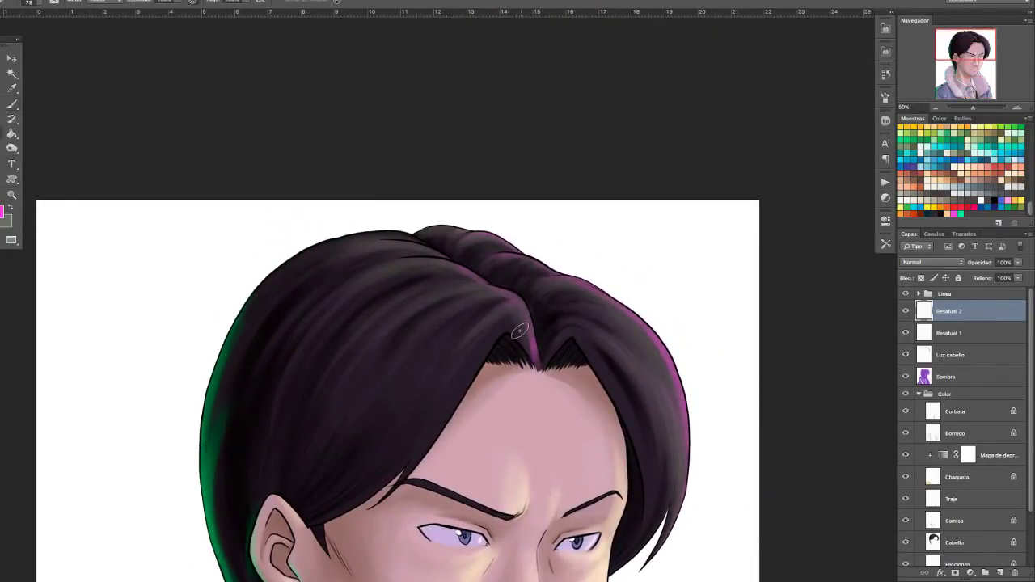
scroll(524, 373, "down", 5)
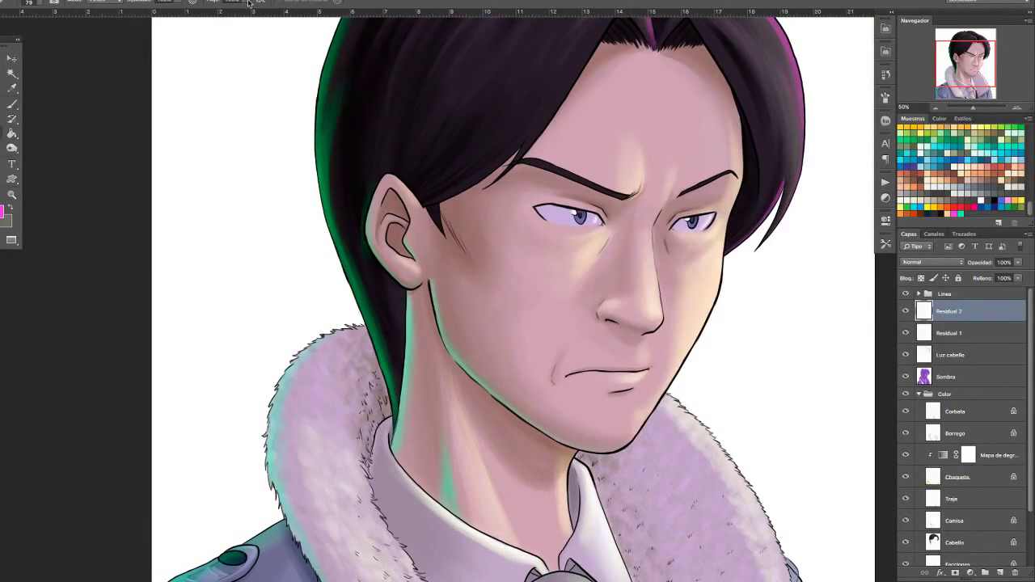
key("ctrl+minus")
key("ctrl+plus")
scroll(930, 501, "down", 2)
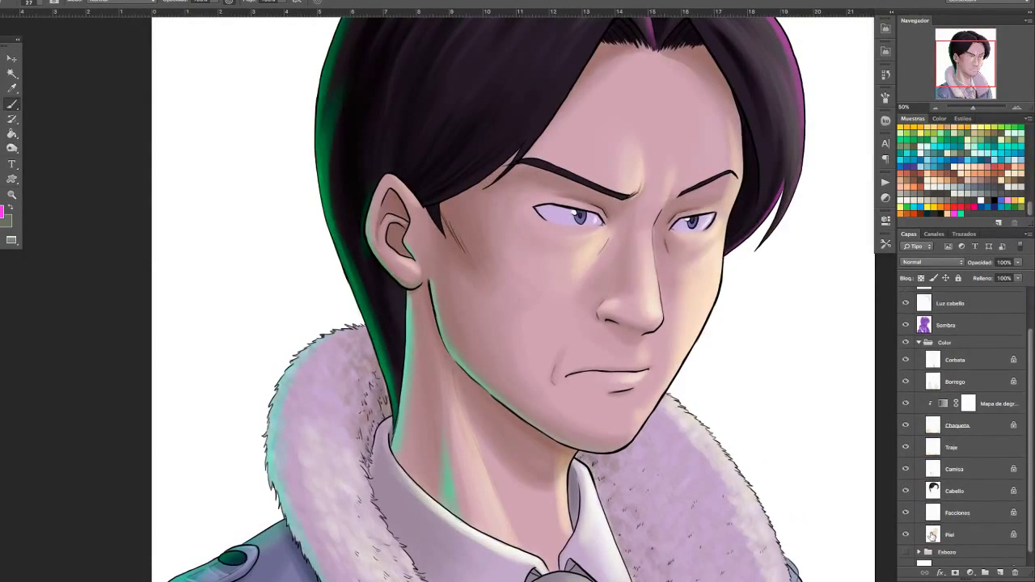
Paint magenta rim light along the far edge of the cheek and jaw and the far side of the nose.
left_click_drag(723, 267, 693, 343)
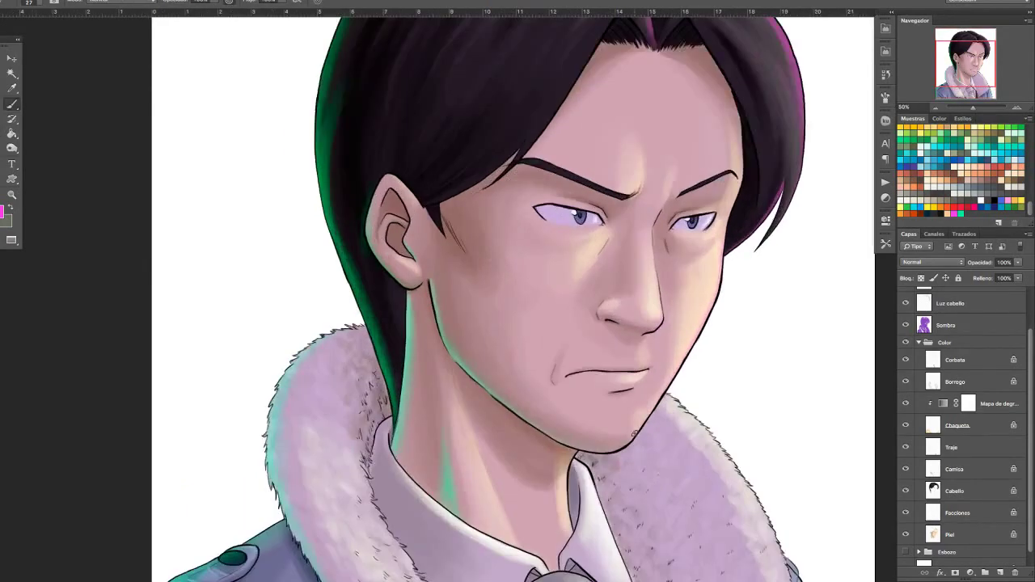
left_click(188, 4)
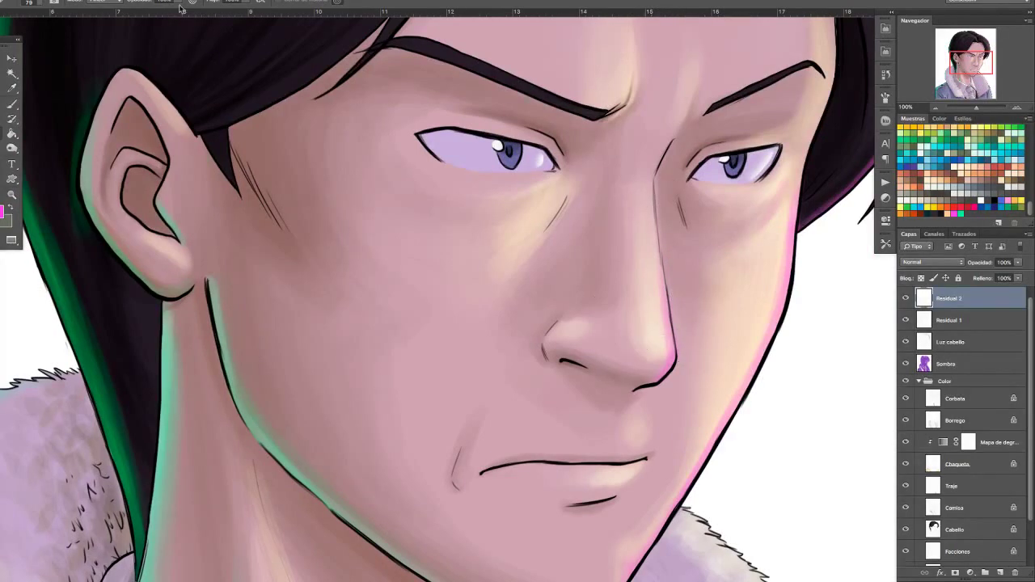
On the Residual 1 layer, paint green light around the near nostril and over the sideburn strands at the near temple.
key("alt+bracketleft")
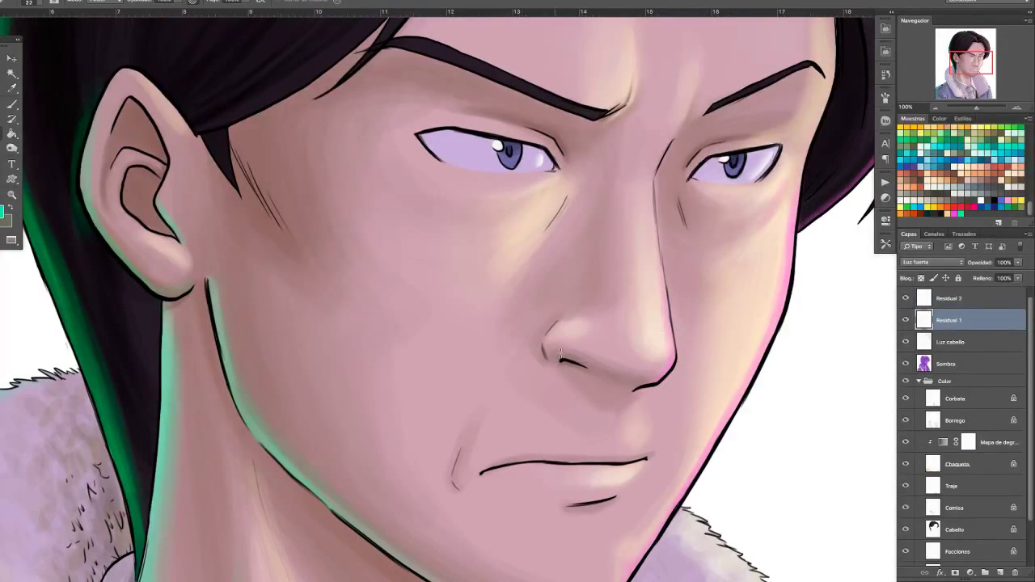
key("b")
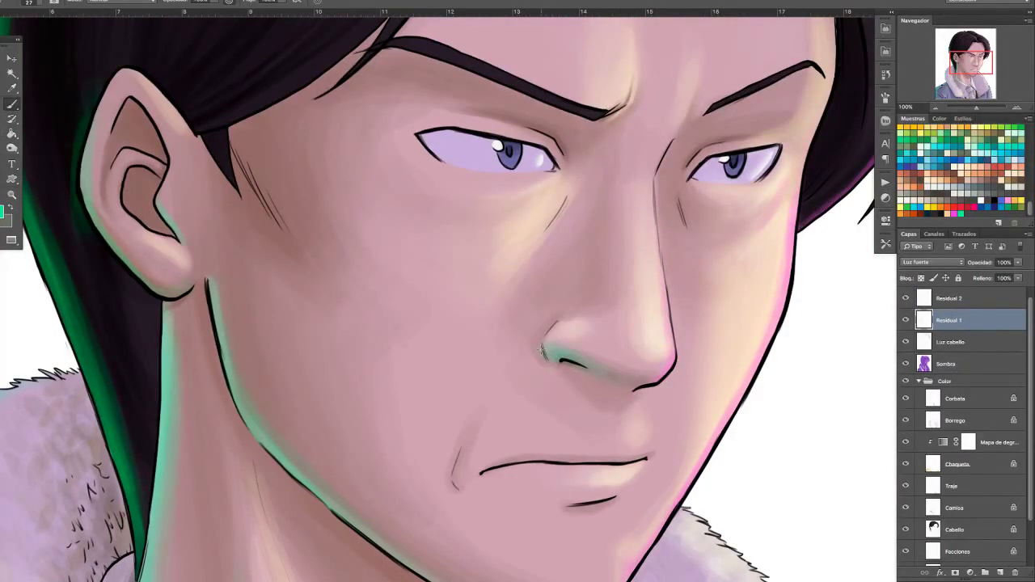
left_click_drag(541, 349, 533, 349)
key("ctrl+minus")
key("ctrl+minus")
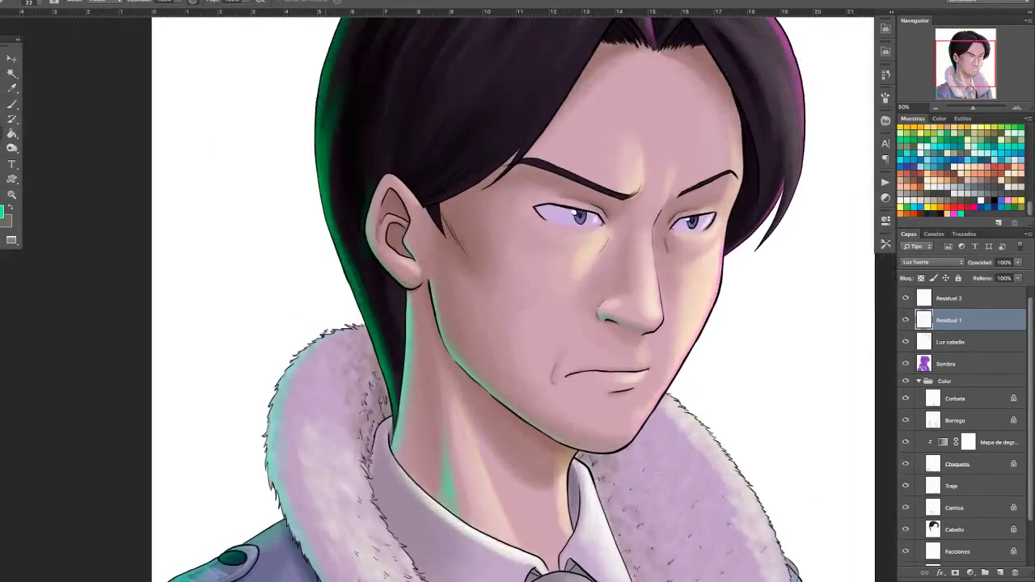
left_click_drag(437, 195, 436, 194)
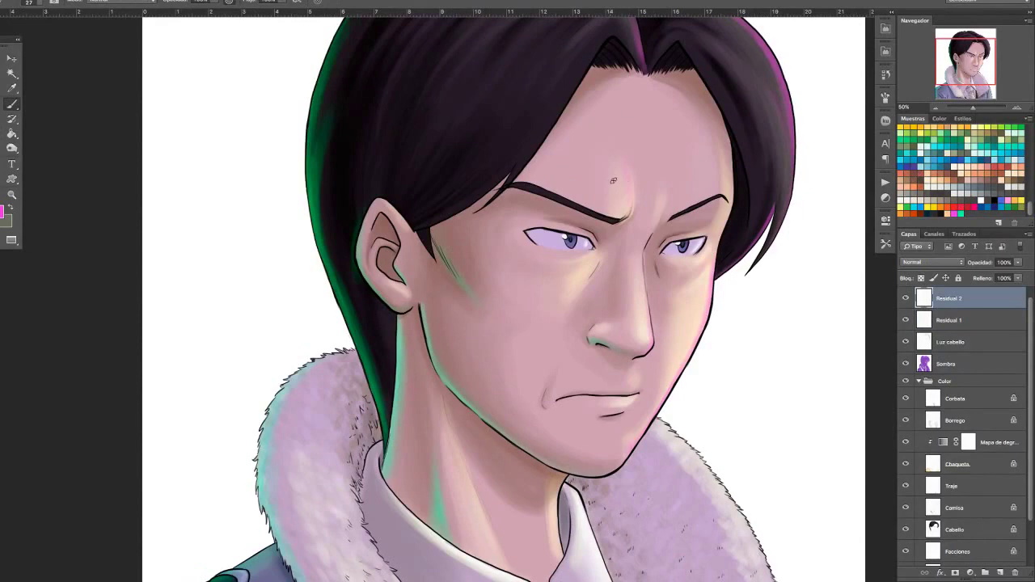
On the Residual 2 layer, paint magenta light on the brow crease and along the far edge of the neck.
key("ctrl+minus")
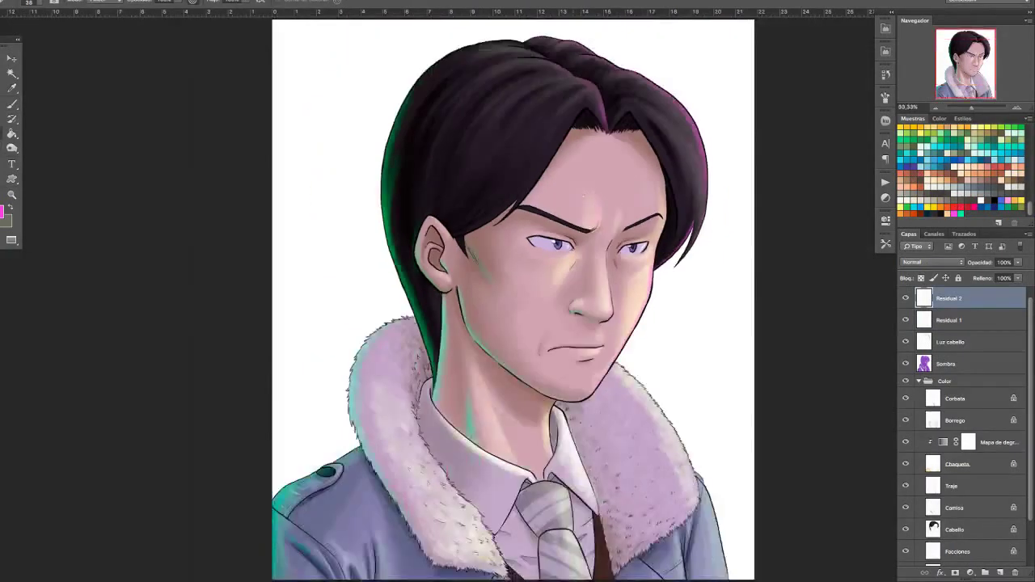
key("ctrl+plus")
key("b")
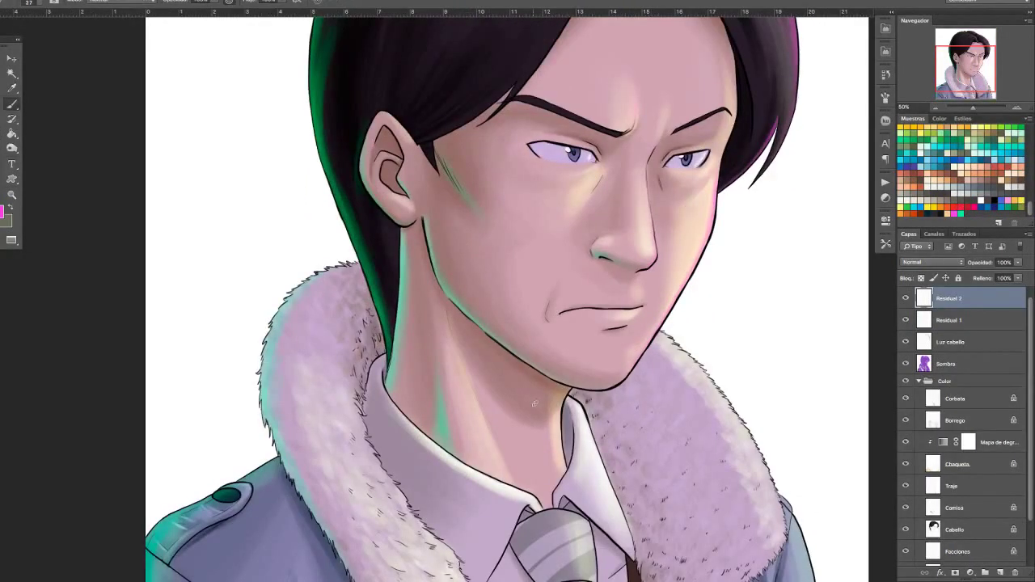
left_click_drag(564, 467, 558, 414)
key("e")
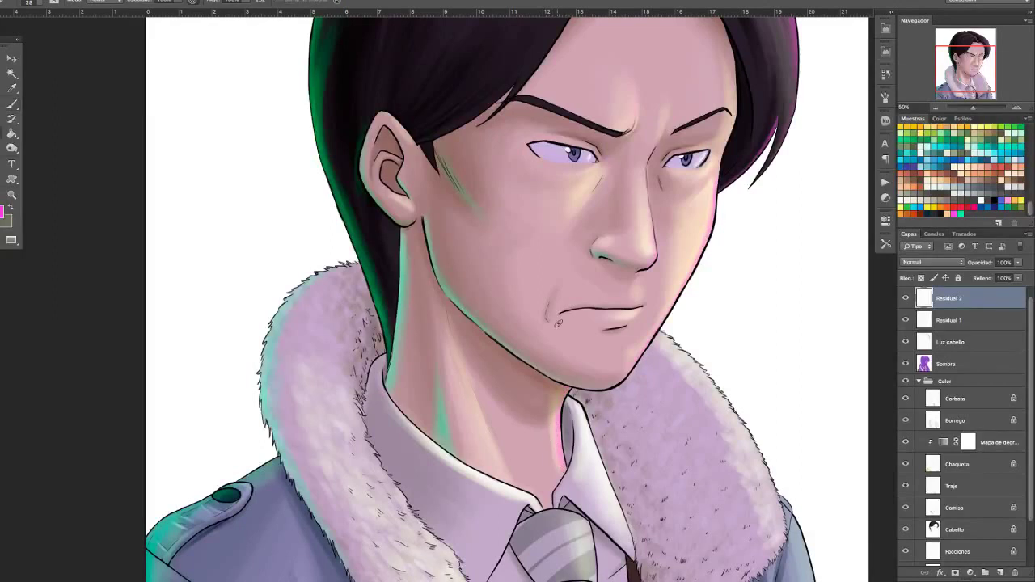
Paint magenta light along the far shirt collar inside a selection of the shirt, and soften it with the Eraser.
key("b")
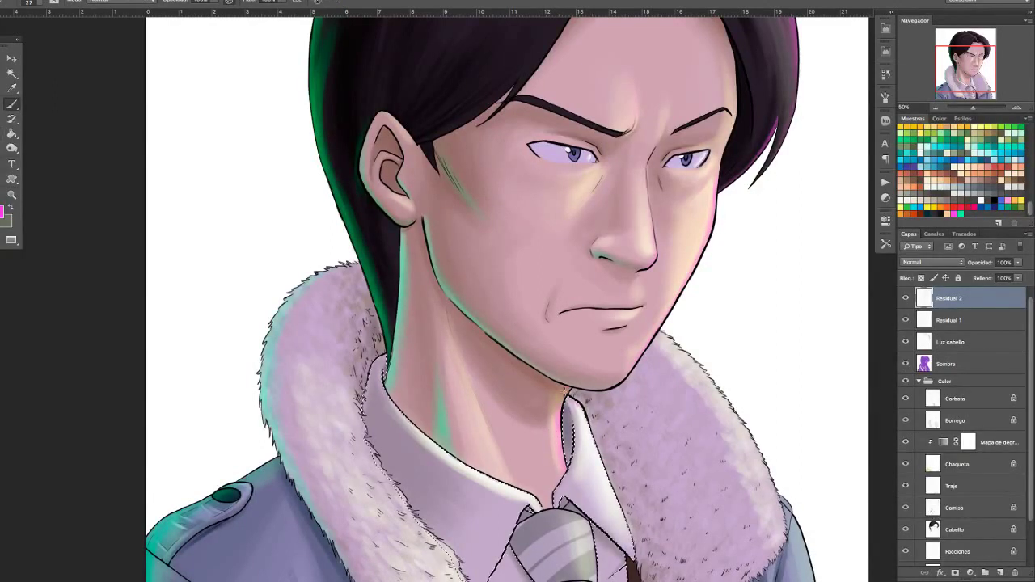
left_click_drag(585, 457, 571, 398)
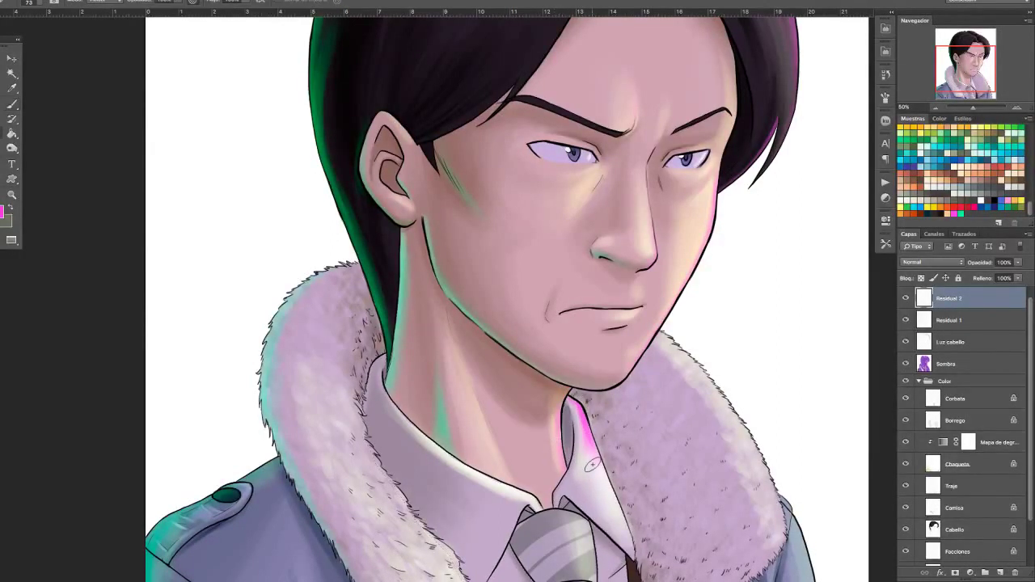
left_click_drag(590, 468, 577, 406)
scroll(532, 421, "down", 1)
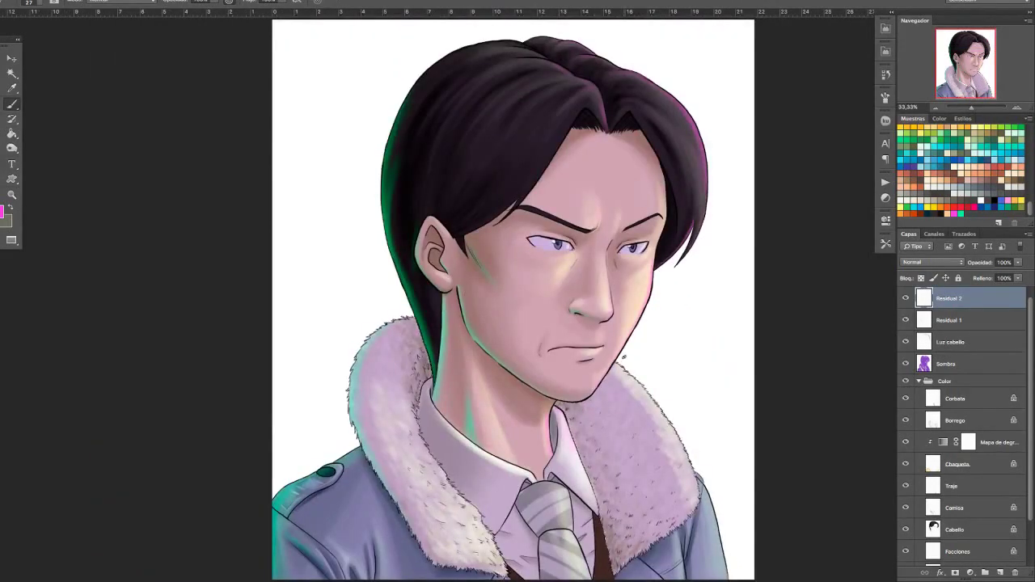
Paint magenta rim light along the far fur collar's outer edge, the far jacket shoulder and folds, and the far side of the tie.
key("ctrl+shift+h")
scroll(472, 340, "up", 1)
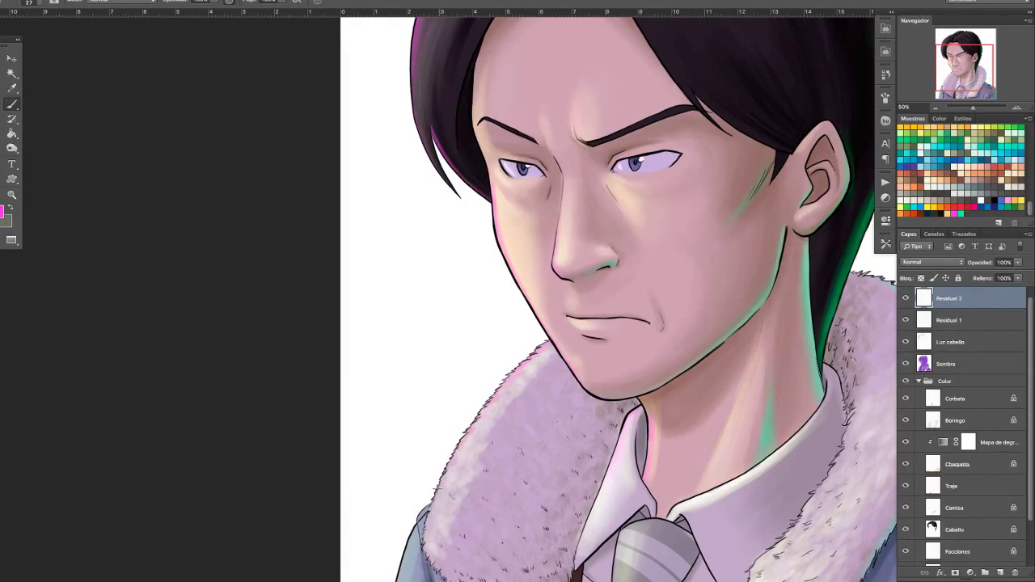
left_click_drag(437, 490, 462, 302)
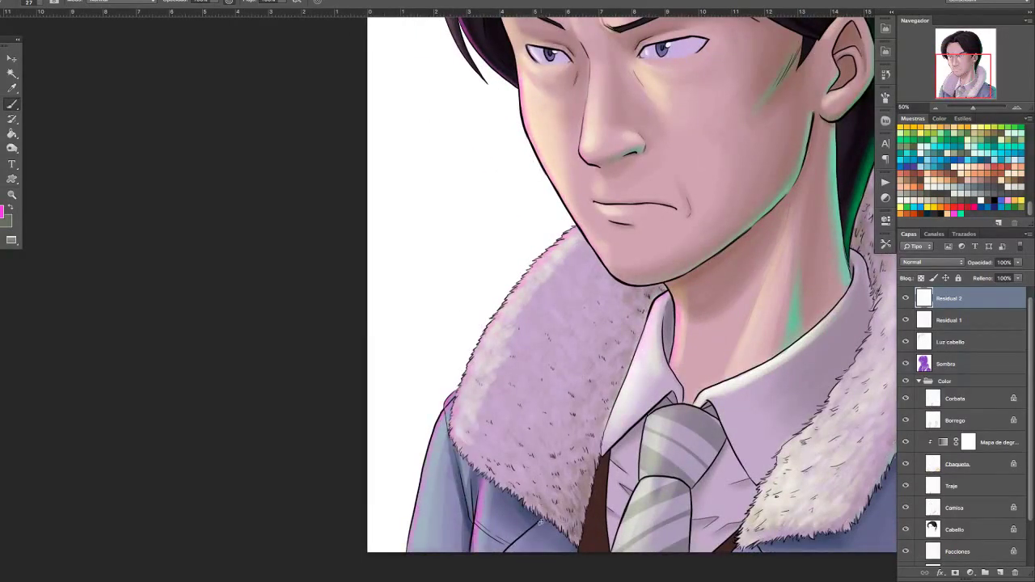
mouse_move(436, 449)
left_mouse_down()
mouse_move(405, 435)
mouse_move(493, 340)
mouse_move(540, 478)
left_mouse_up()
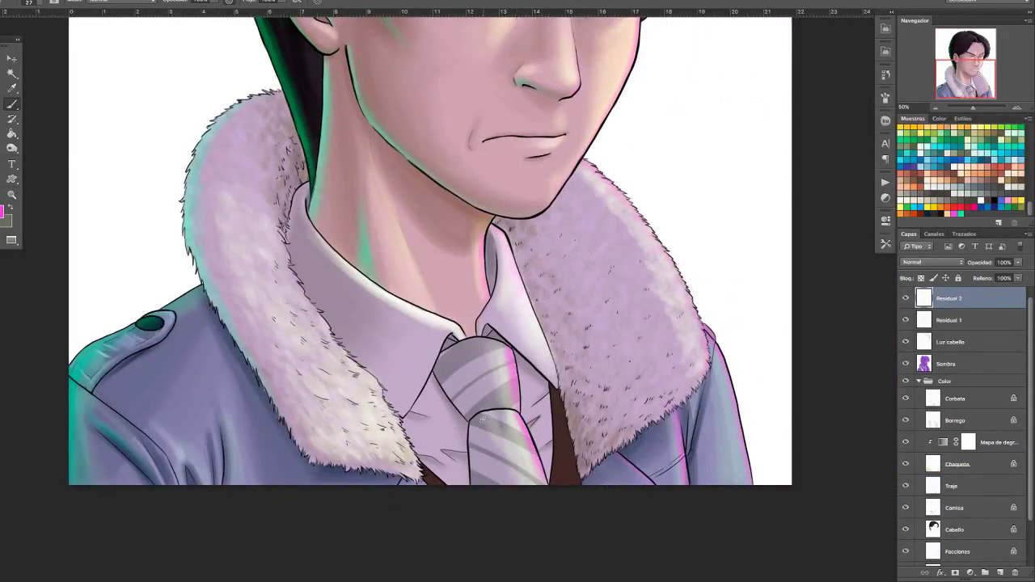
Switch to the Residual 1 layer and paint a green light along the near edge of the tie knot, softened with the Eraser.
key("e")
key("alt+bracketleft")
key("b")
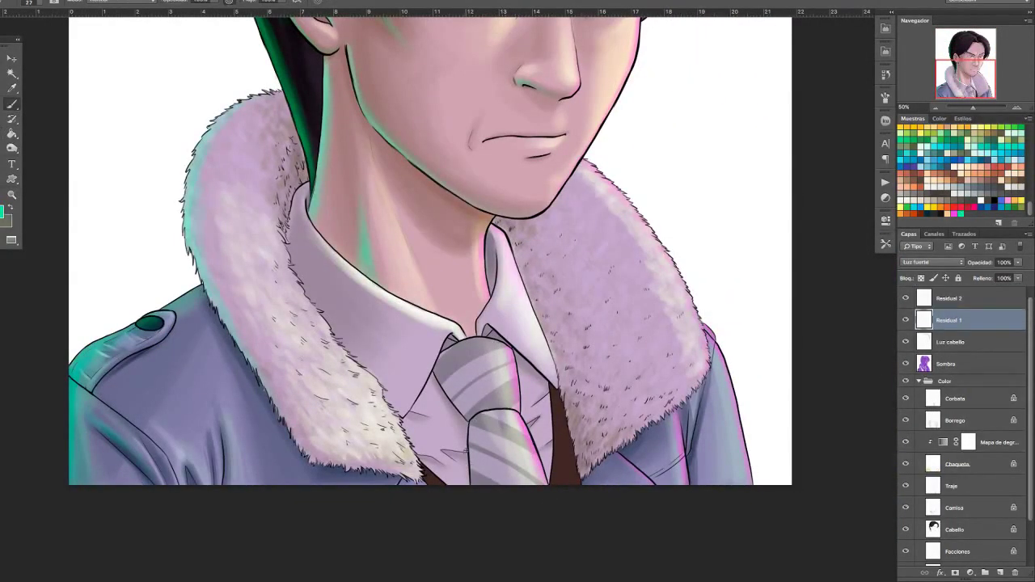
key("e")
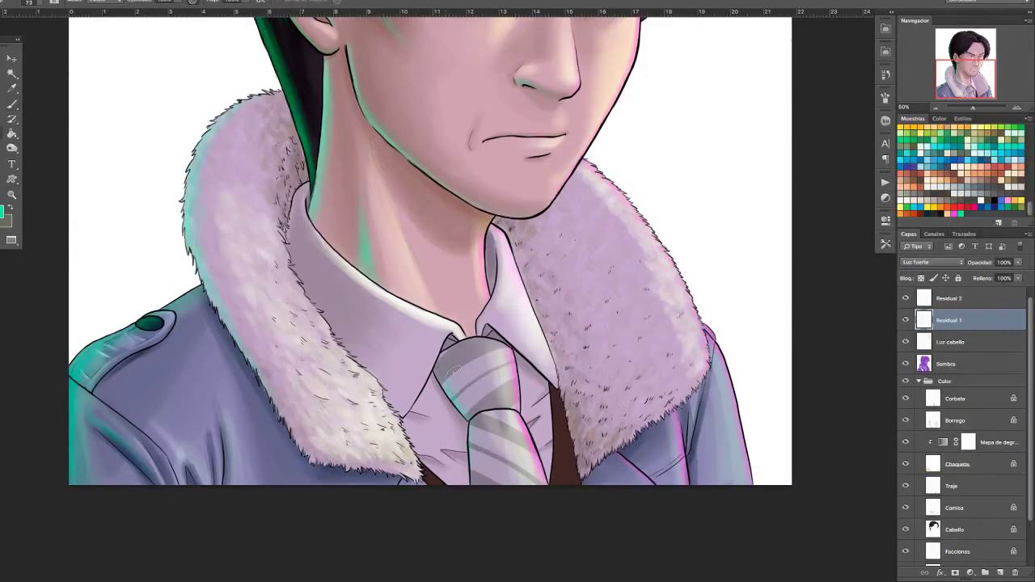
left_click_drag(347, 417, 335, 403)
Paint green light on the lower inner tip of the far fur collar and smudge it into the fur.
key("b")
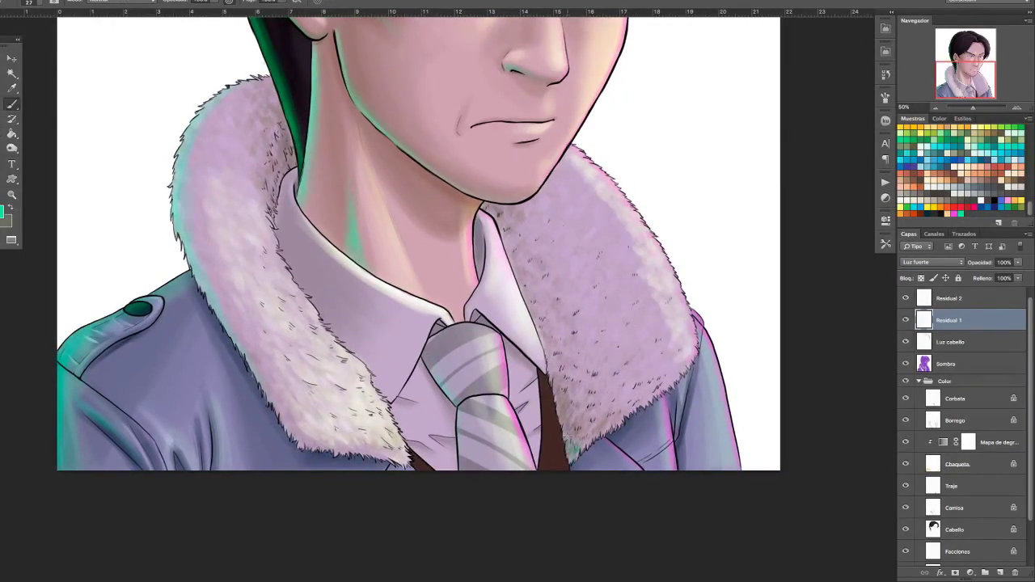
key("r")
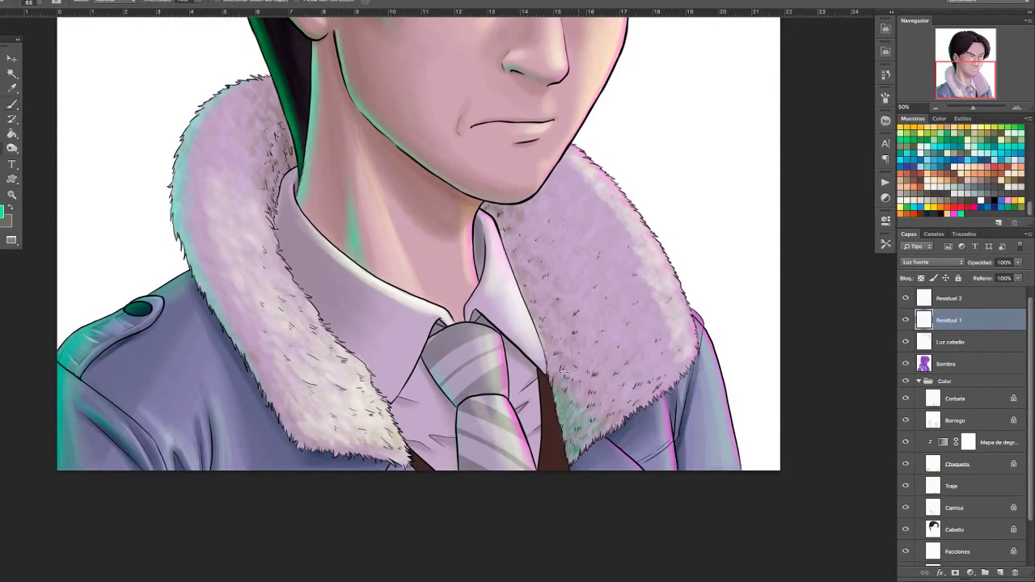
key("b")
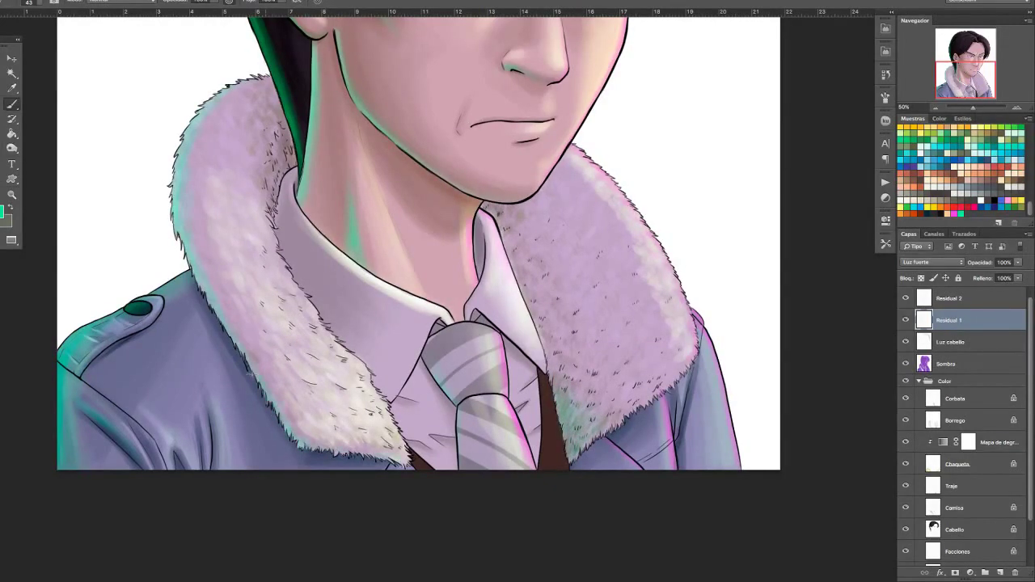
Paint soft green light on the near shirt collar, using the Camisa layer's outline as a selection, and deselect.
key("ctrl+minus")
left_click(932, 508, "ctrl")
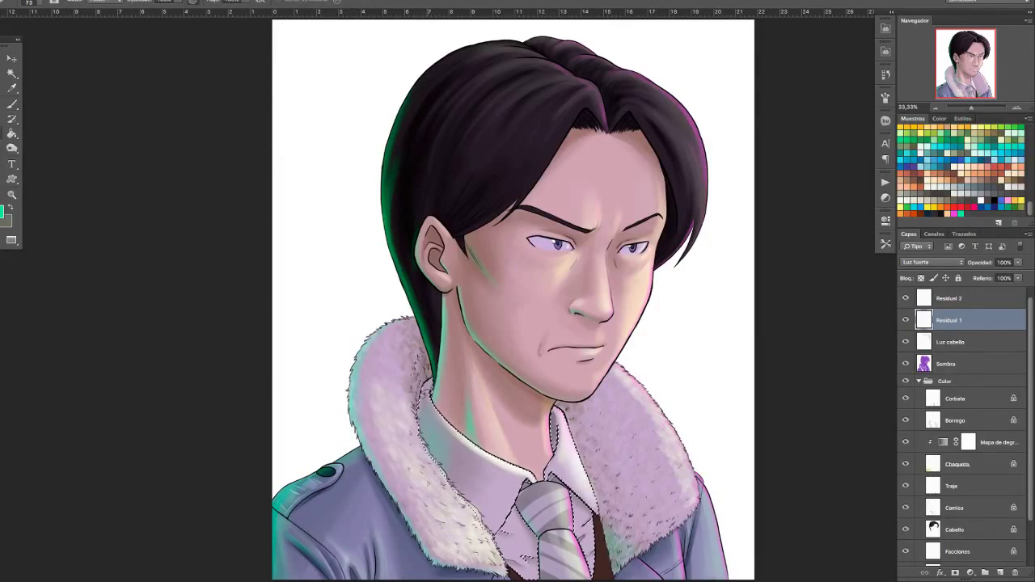
key("e")
key("ctrl+minus")
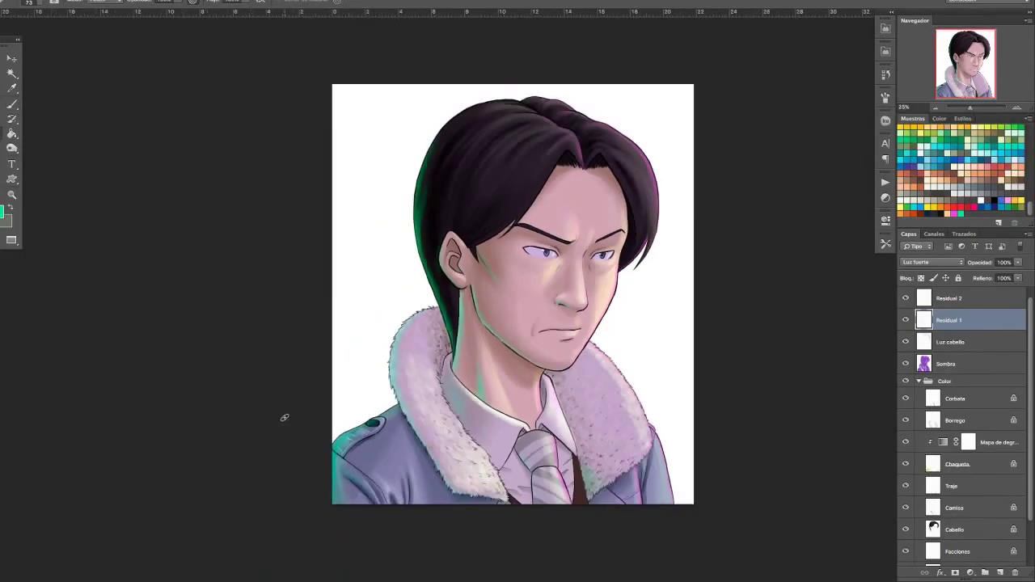
key("ctrl+d")
Paint green light along the near fur collar's lower edge and on the near jacket folds, softening it with the Eraser.
key("bracketright")
key("bracketright")
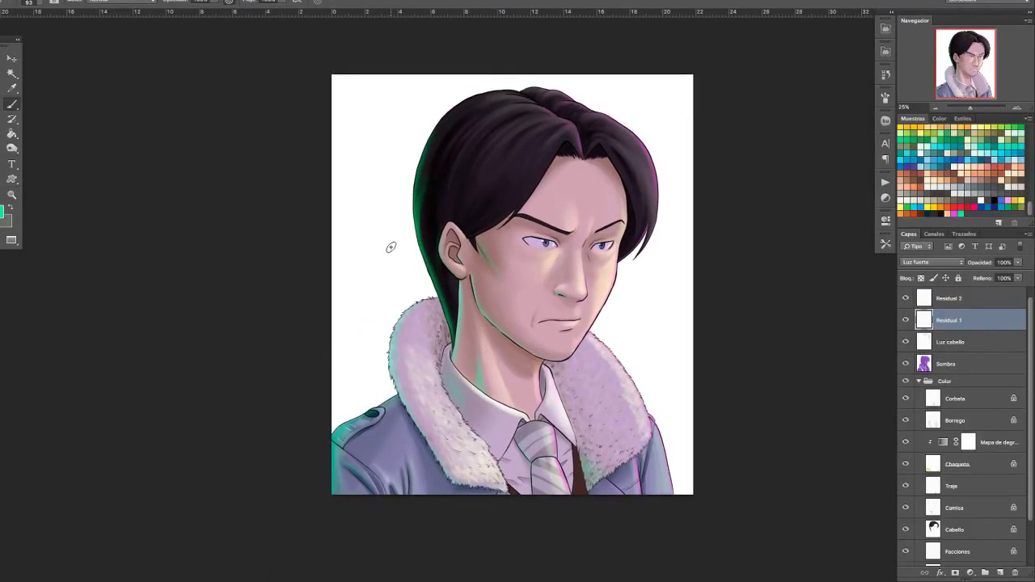
scroll(324, 354, "up", 3)
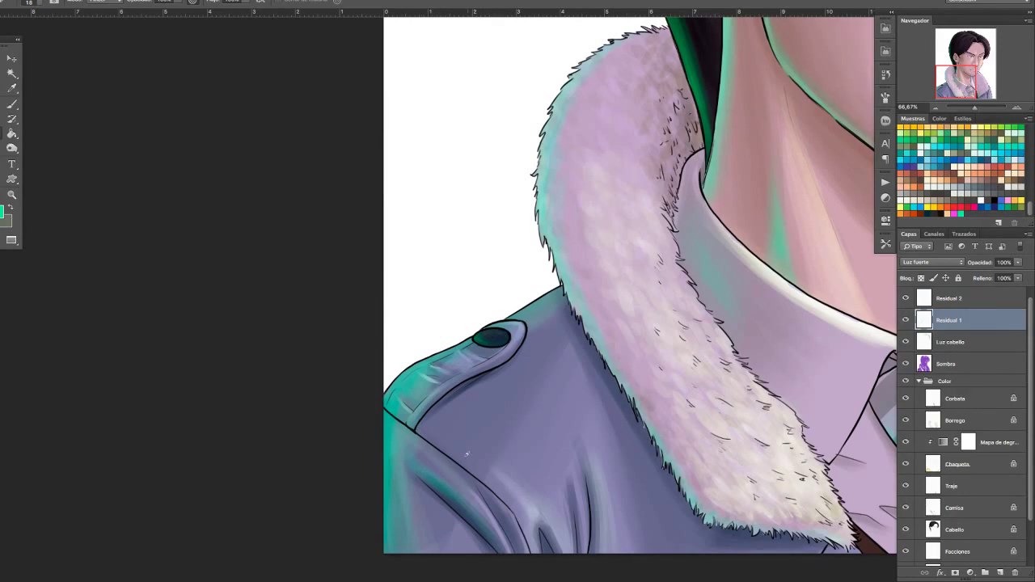
key("b")
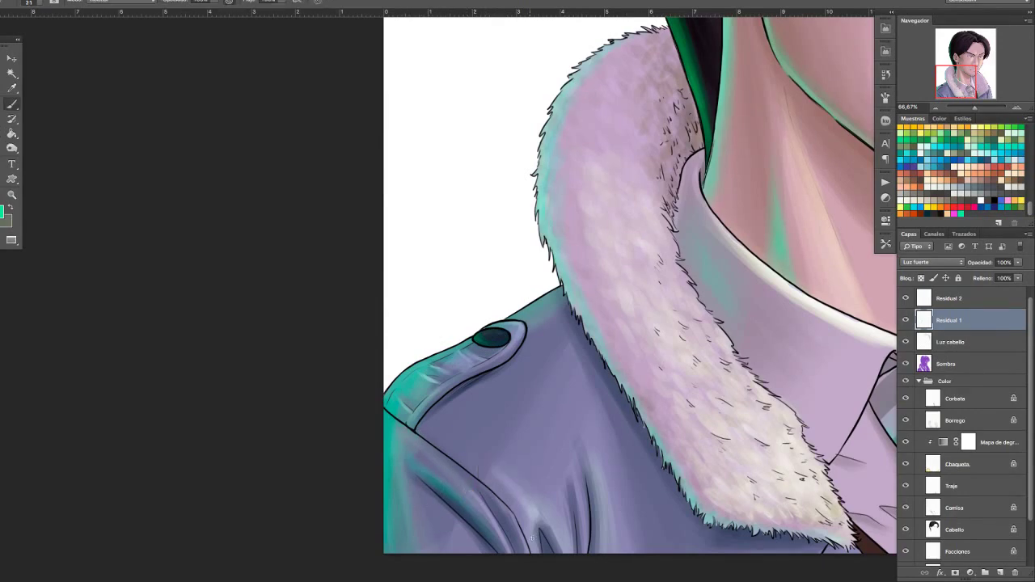
scroll(443, 489, "down", 1)
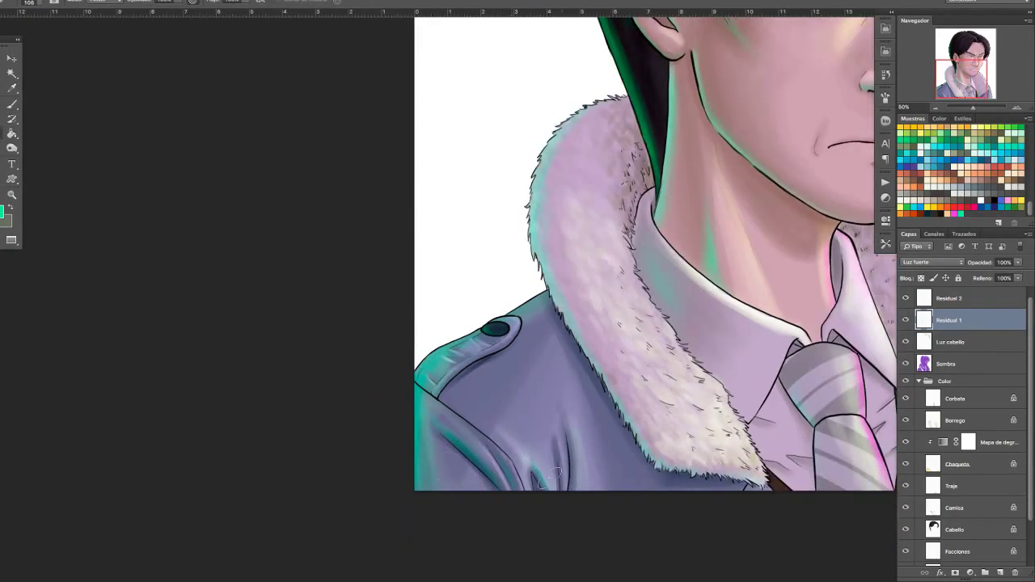
scroll(551, 475, "down", 3)
Paint a soft green tint on the outer corner of the near eye's white.
scroll(410, 387, "up", 8)
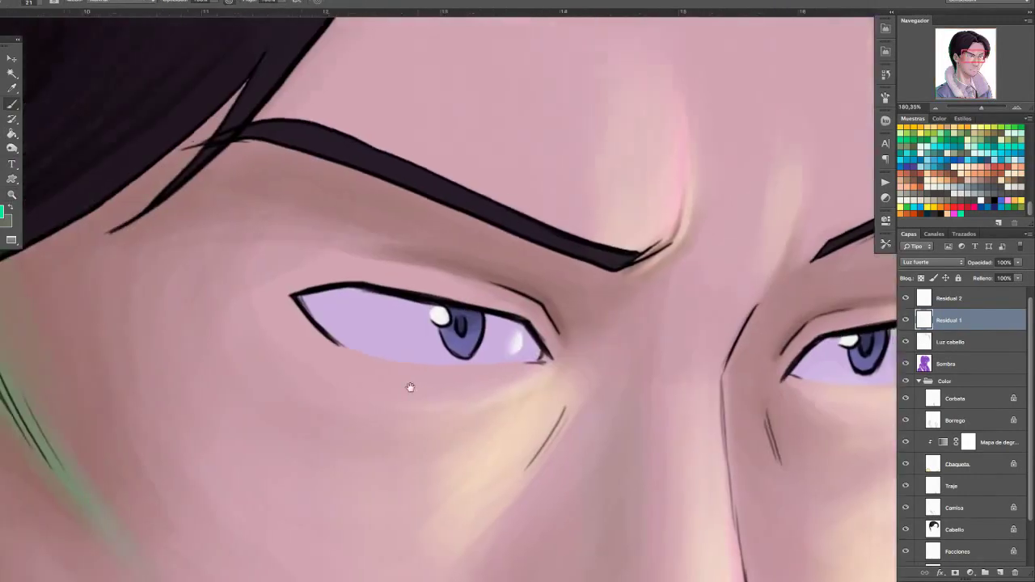
left_click_drag(410, 387, 414, 388)
left_click_drag(605, 448, 585, 449)
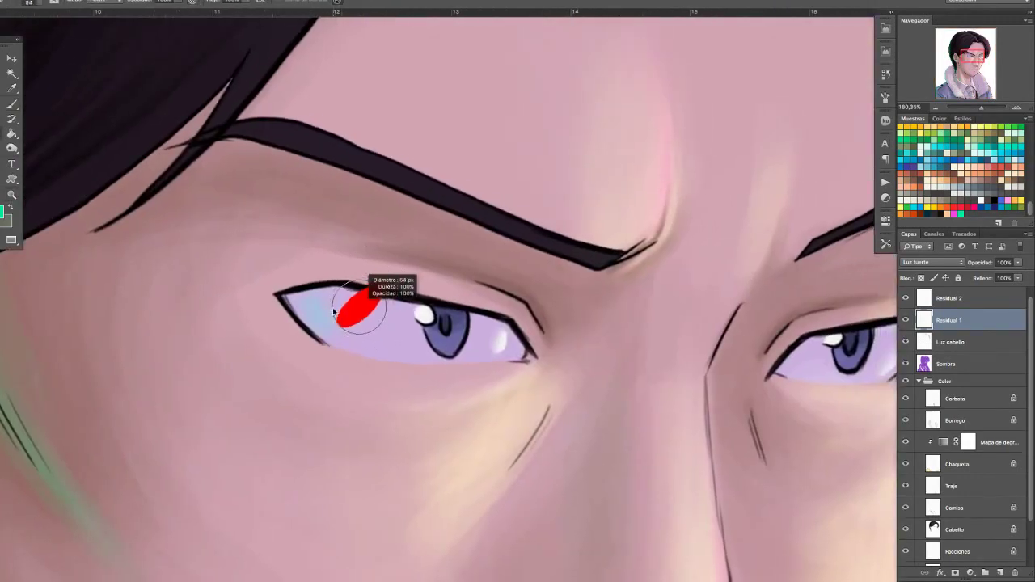
key("ctrl+minus")
key("ctrl+minus")
key("ctrl+minus")
key("ctrl+minus")
key("ctrl+minus")
Add a gradient map with the blue, red and yellow preset in Luz suave mode and place it above the Residual 2 layer.
left_click(919, 381)
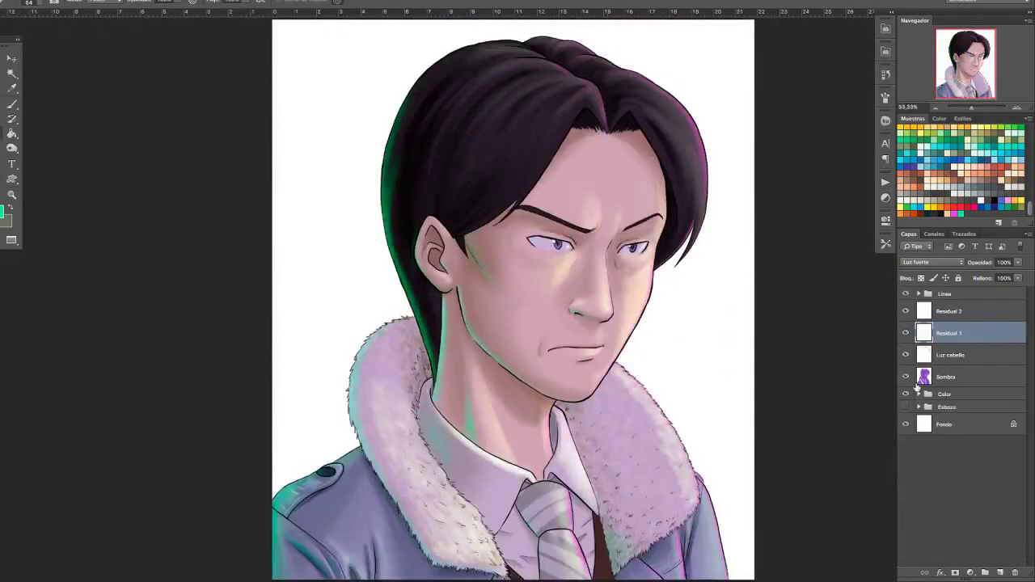
left_click(950, 354)
left_click(883, 185)
left_click(806, 237)
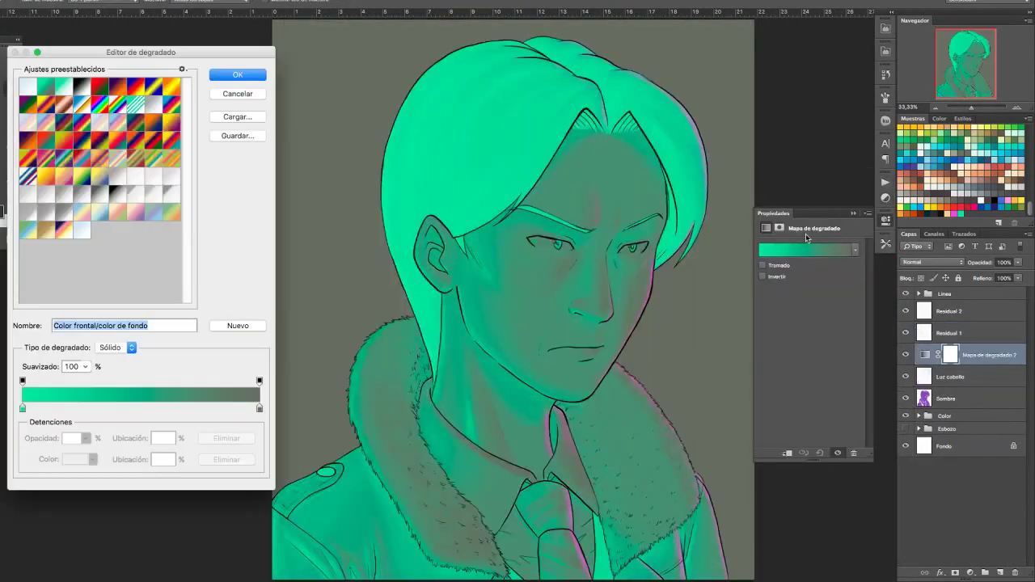
left_click(46, 130)
left_click(218, 76)
left_click_drag(932, 262, 930, 392)
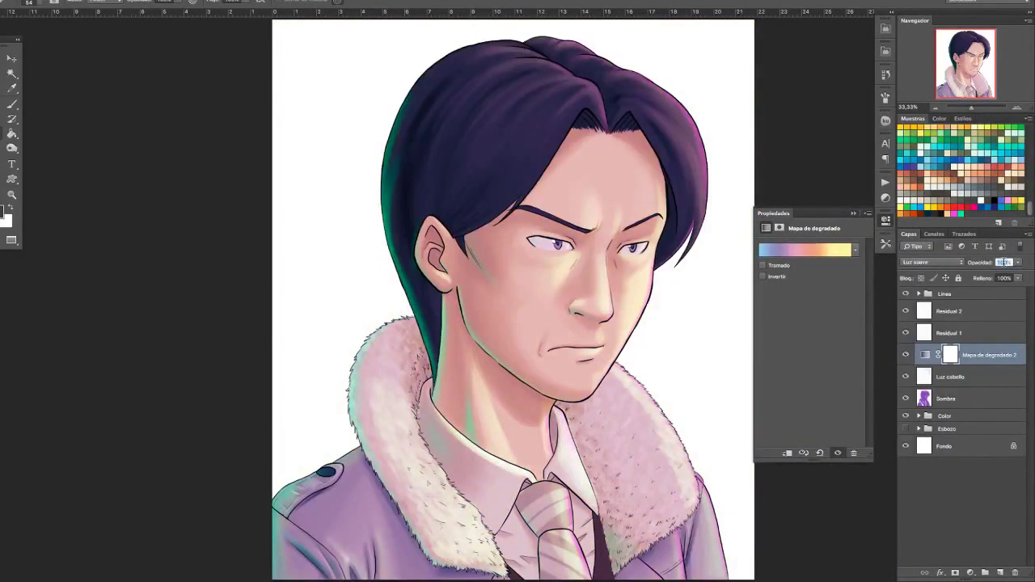
left_click_drag(970, 354, 942, 302)
Soften the green light patch on the neck on the Residual 1 layer with the Smudge tool.
left_click(923, 356)
key("ctrl+plus")
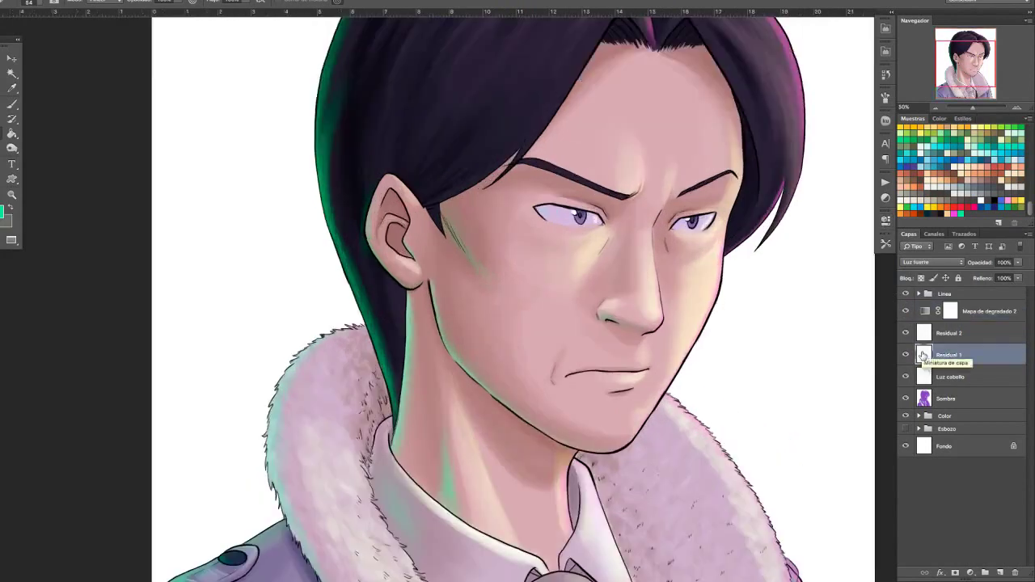
scroll(514, 300, "down", 4)
Refine the shadow on the neck on the Sombra layer with the Eraser and Smudge tools.
left_click(946, 399)
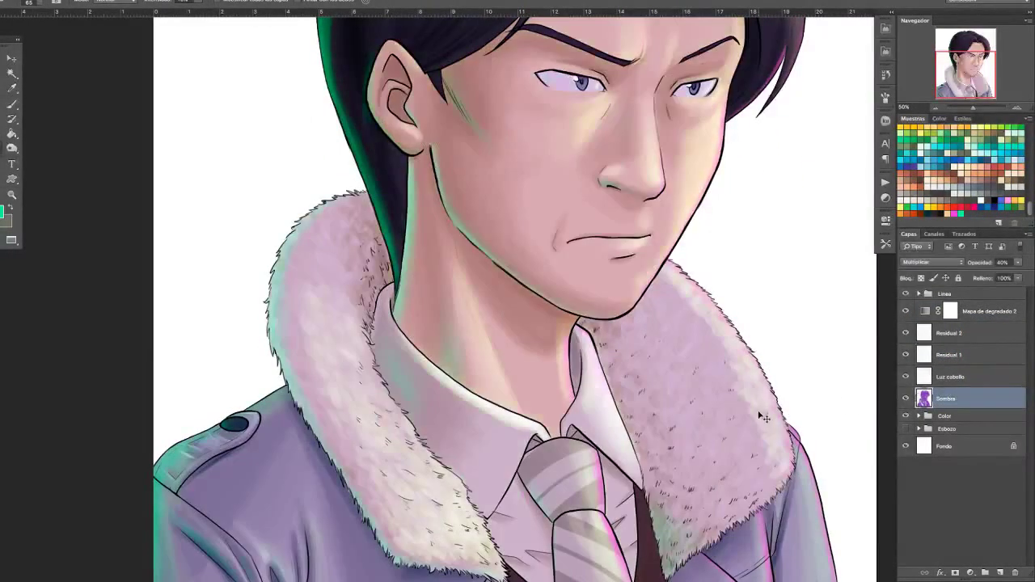
key("ctrl+plus")
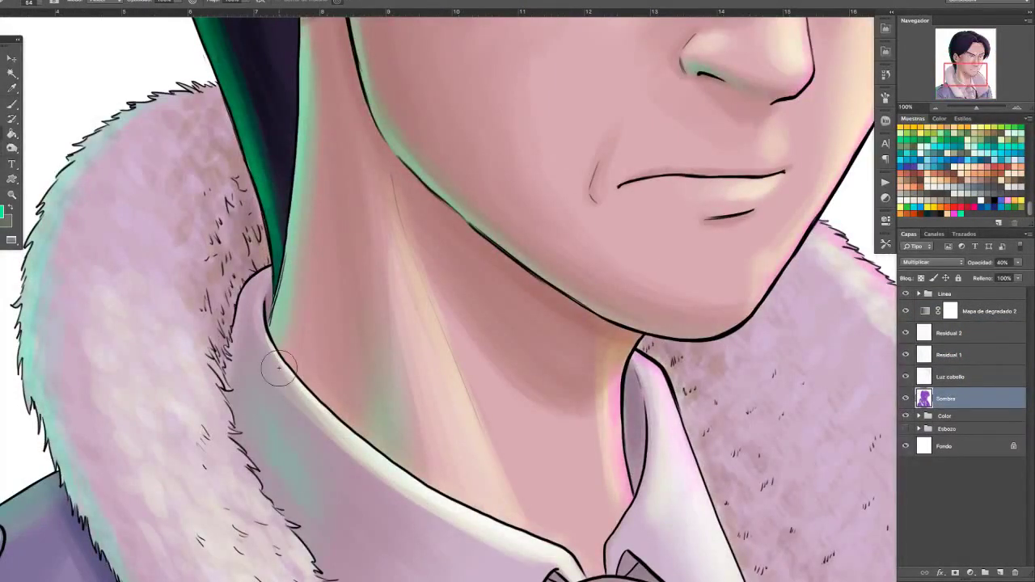
key("r")
key("ctrl+minus")
key("ctrl+minus")
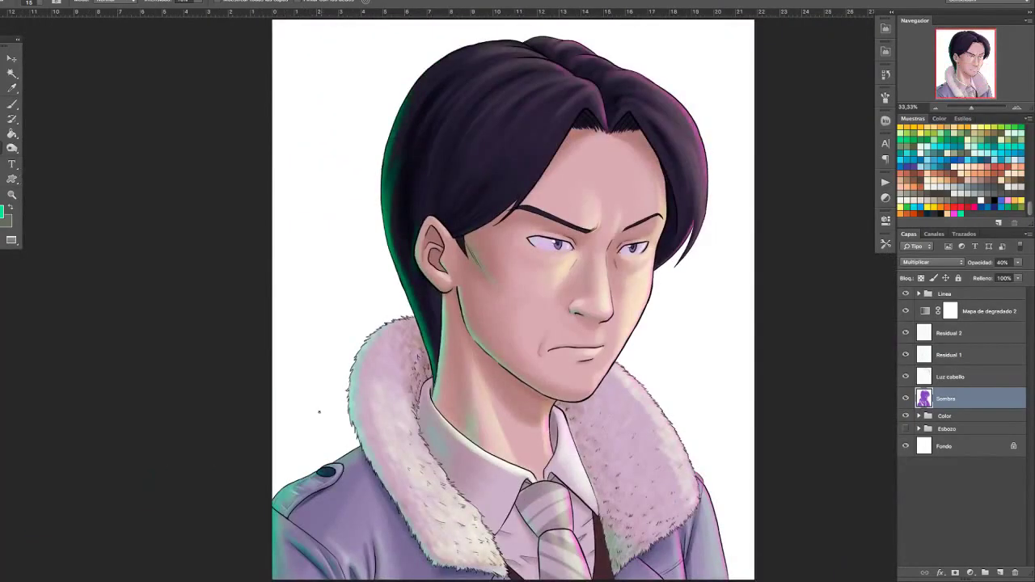